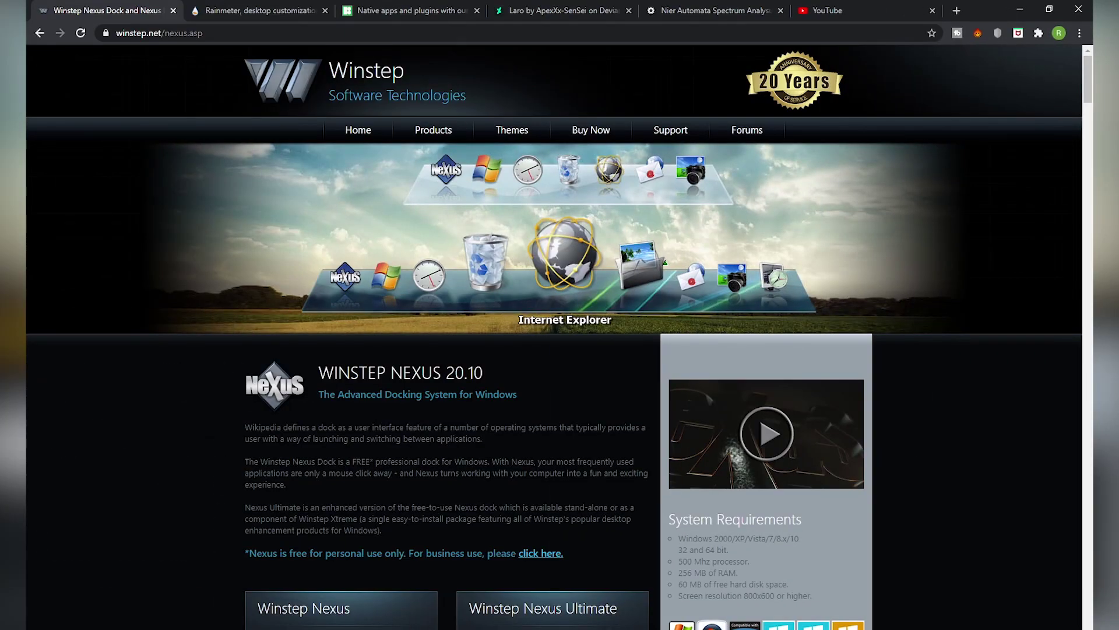
Step: Review the free Nexus Download section on winstep.net, then switch to the rainmeter.net tab
scroll(559, 338, "down", 4)
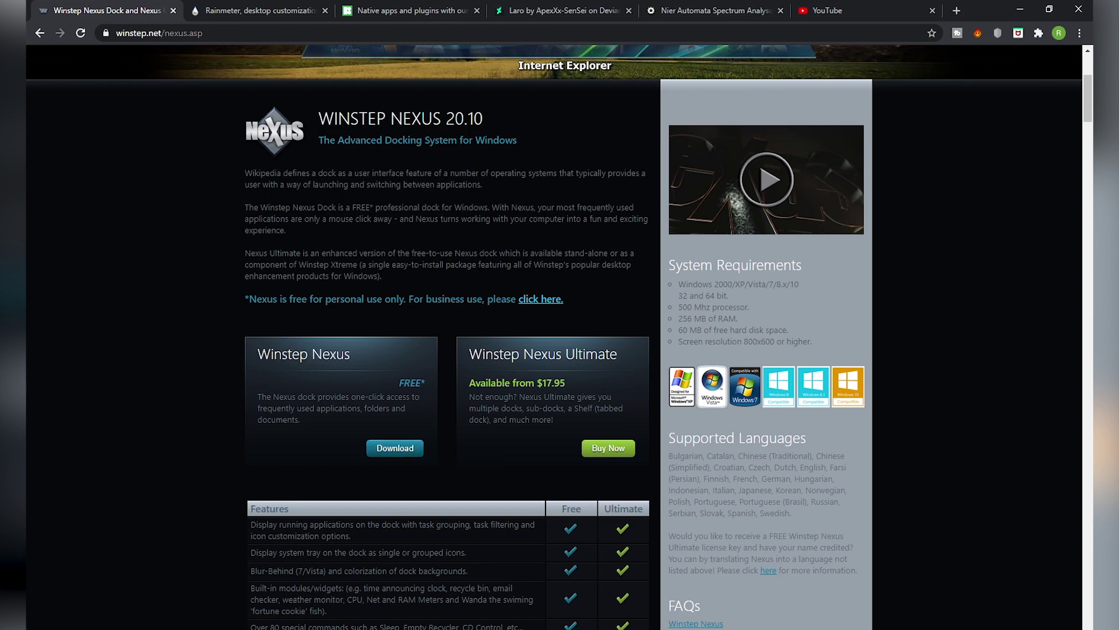
key("ctrl+Tab")
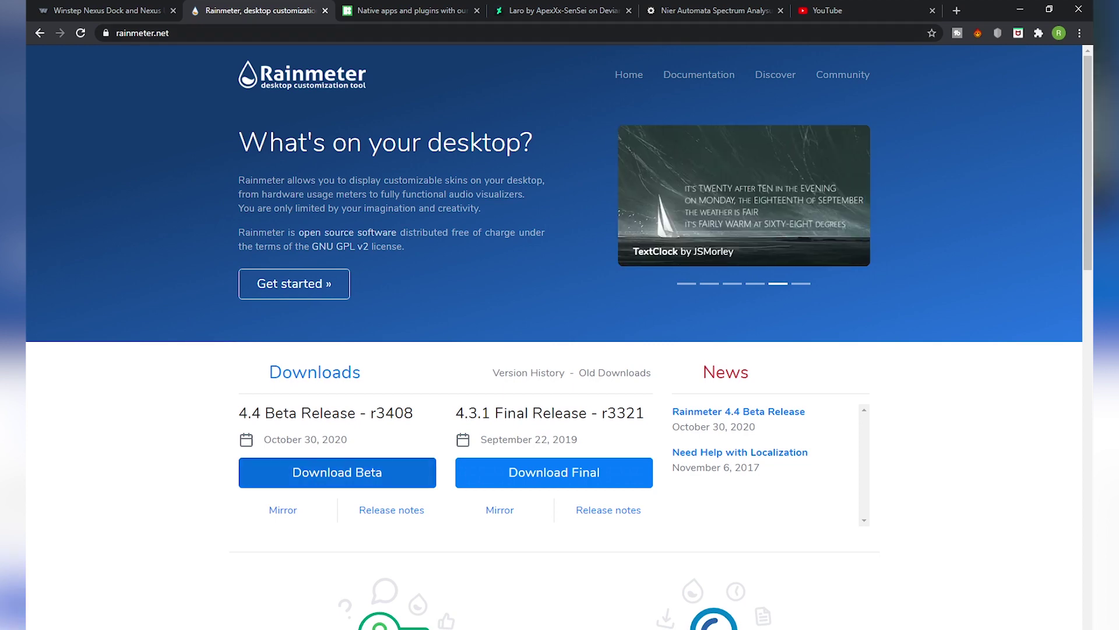
Step: Browse the Icons8, Laro and Nier Automata skin pages, then refresh the Downloads folder
key("ctrl+Tab")
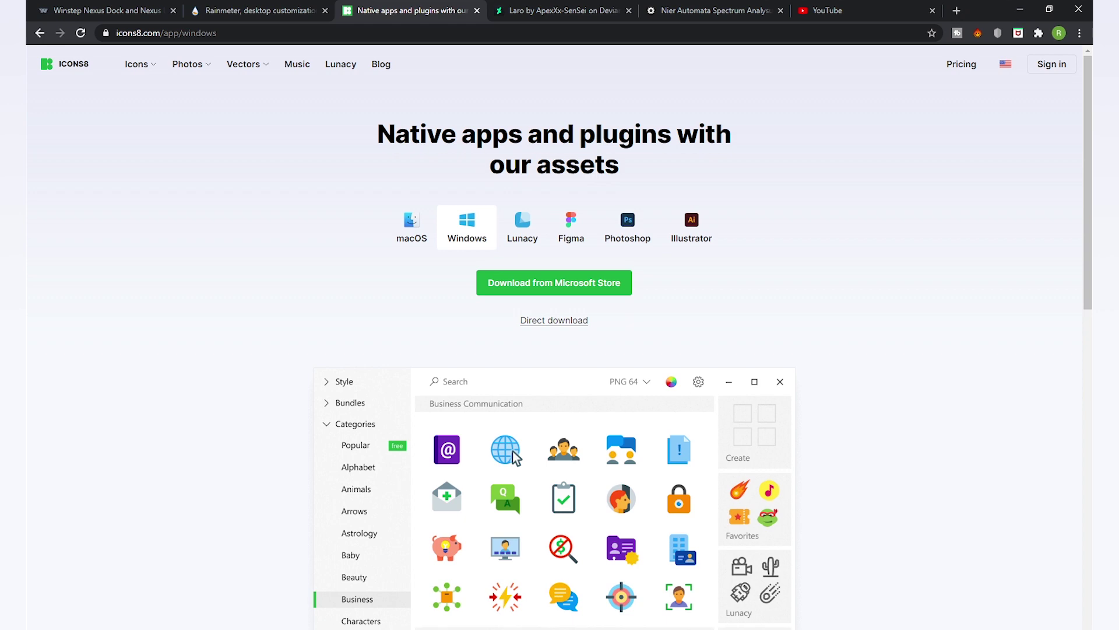
left_click(557, 11)
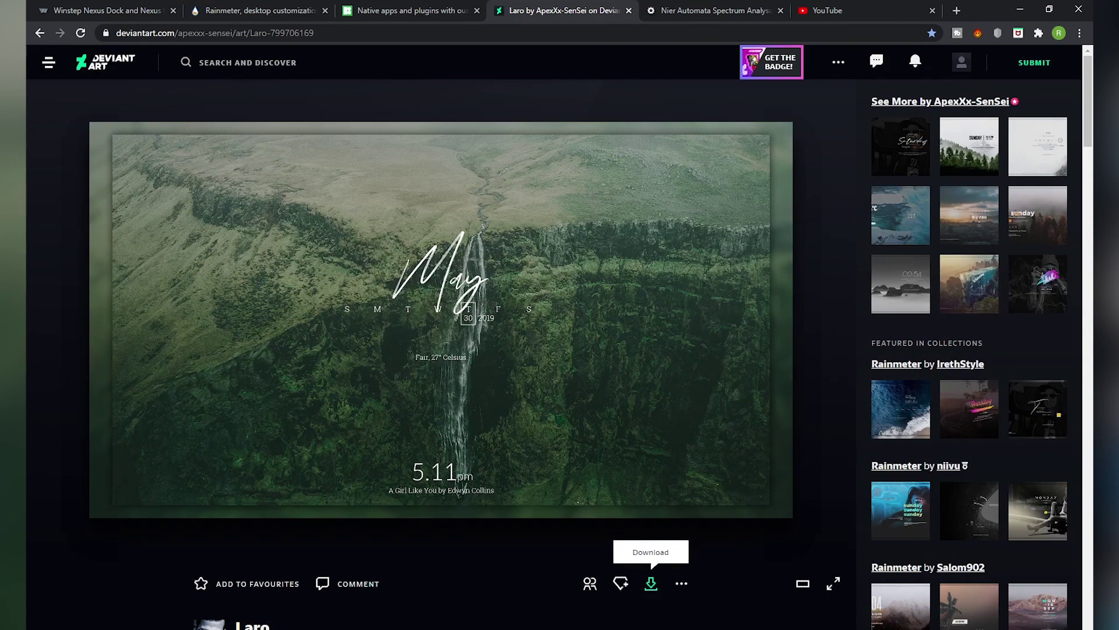
left_click(715, 11)
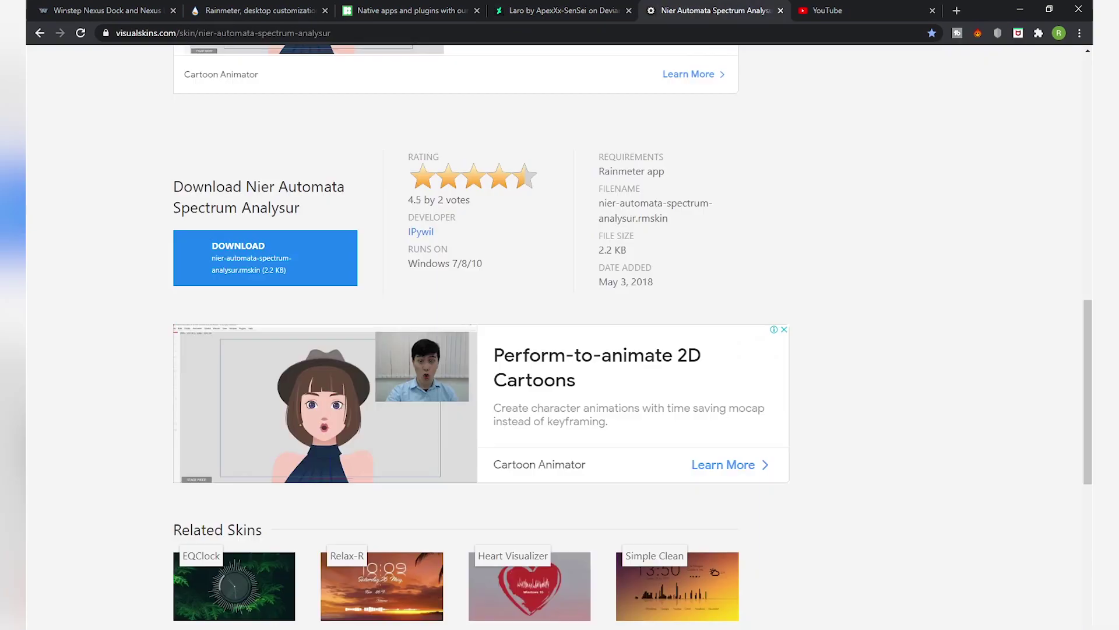
scroll(560, 337, "up", 10)
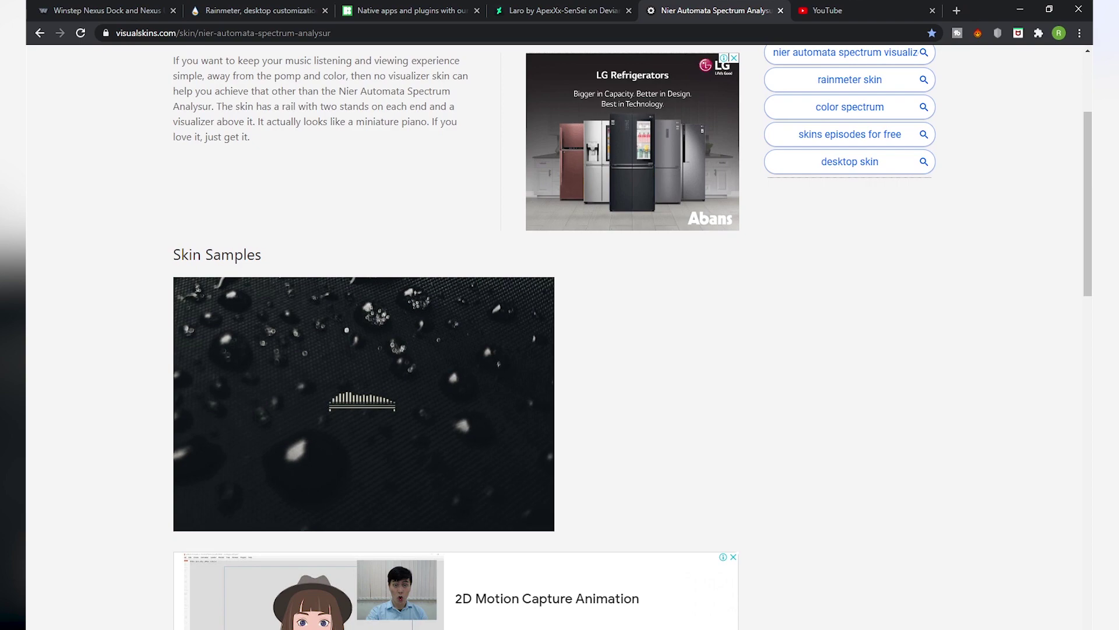
scroll(560, 337, "up", 2)
scroll(559, 337, "down", 9)
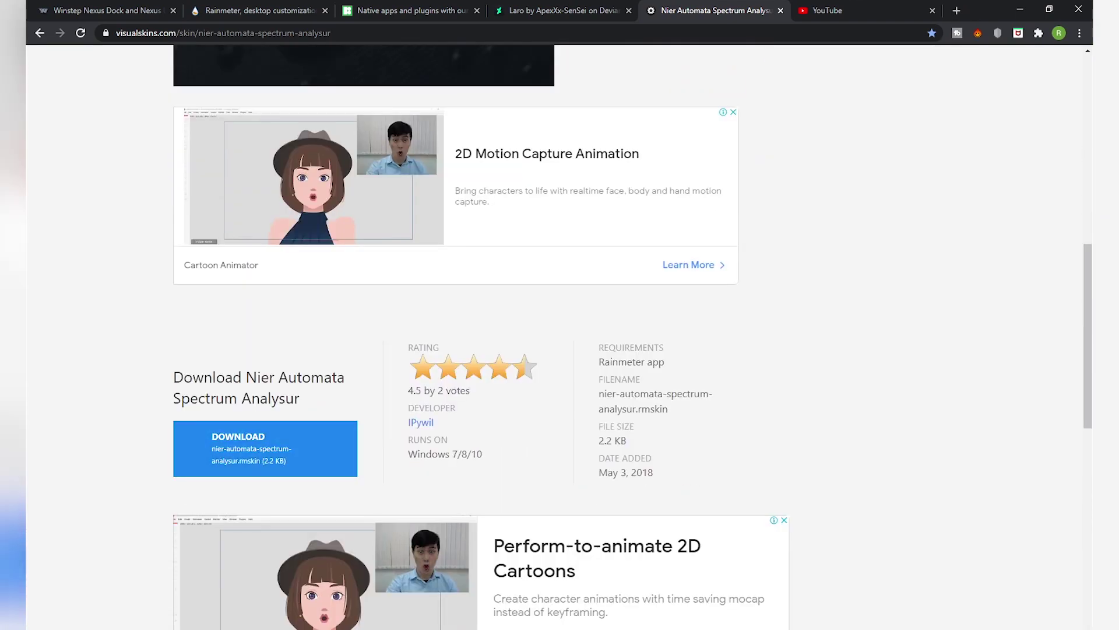
scroll(559, 337, "up", 9)
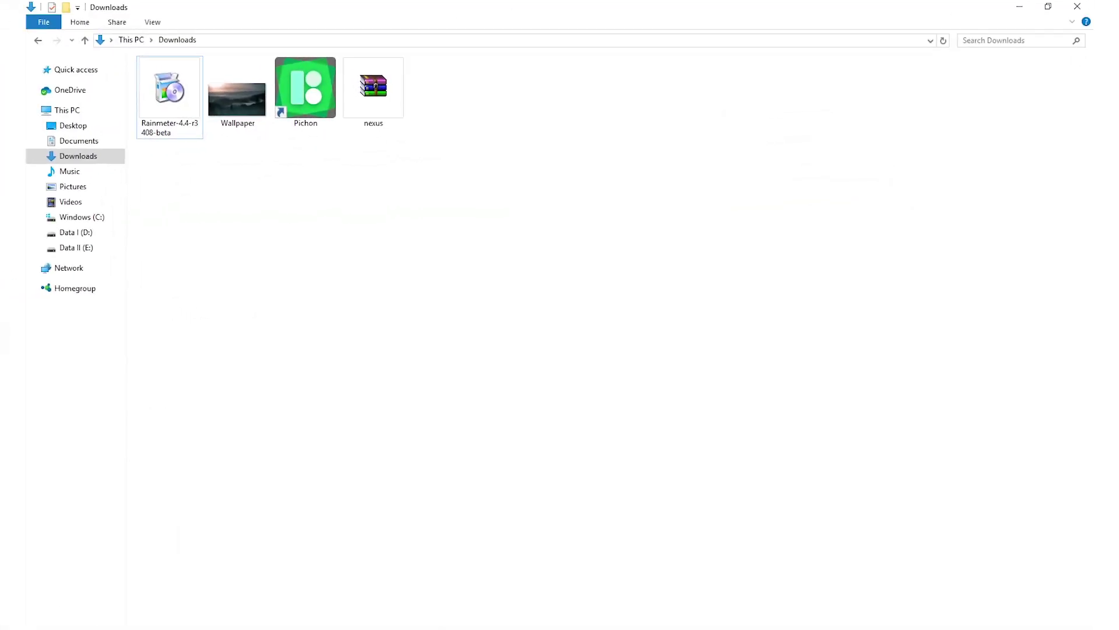
right_click(517, 283)
left_click(544, 334)
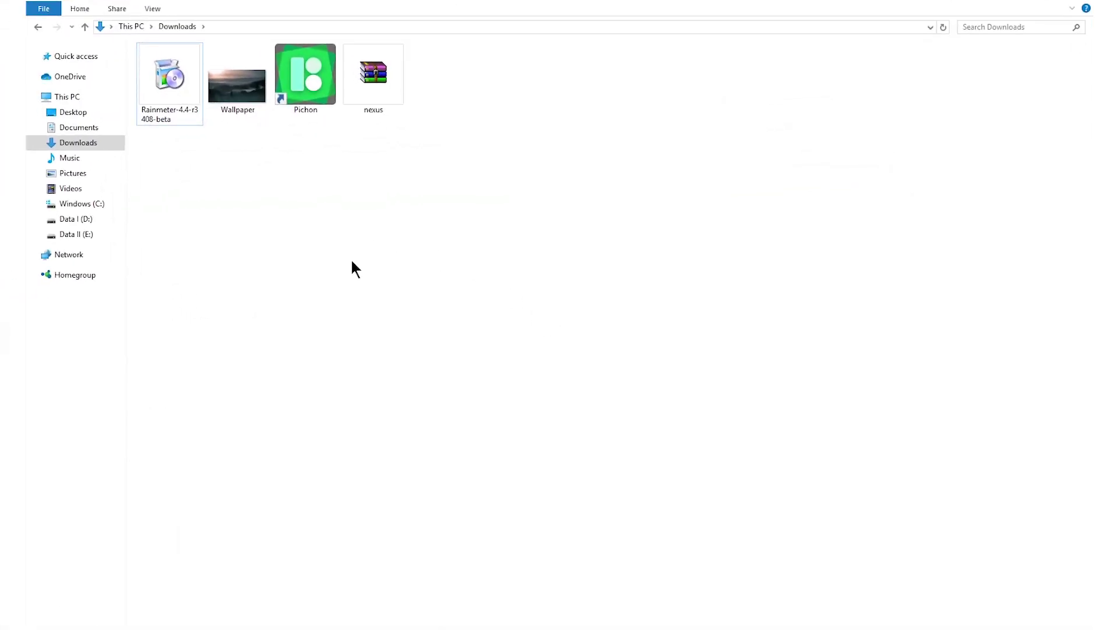
Step: Install Rainmeter 4.4 beta to C:\Program Files\Rainmeter with 64-bit and launch-on-startup enabled
double_click(170, 117)
left_click(578, 339)
left_click(563, 354)
left_click(635, 426)
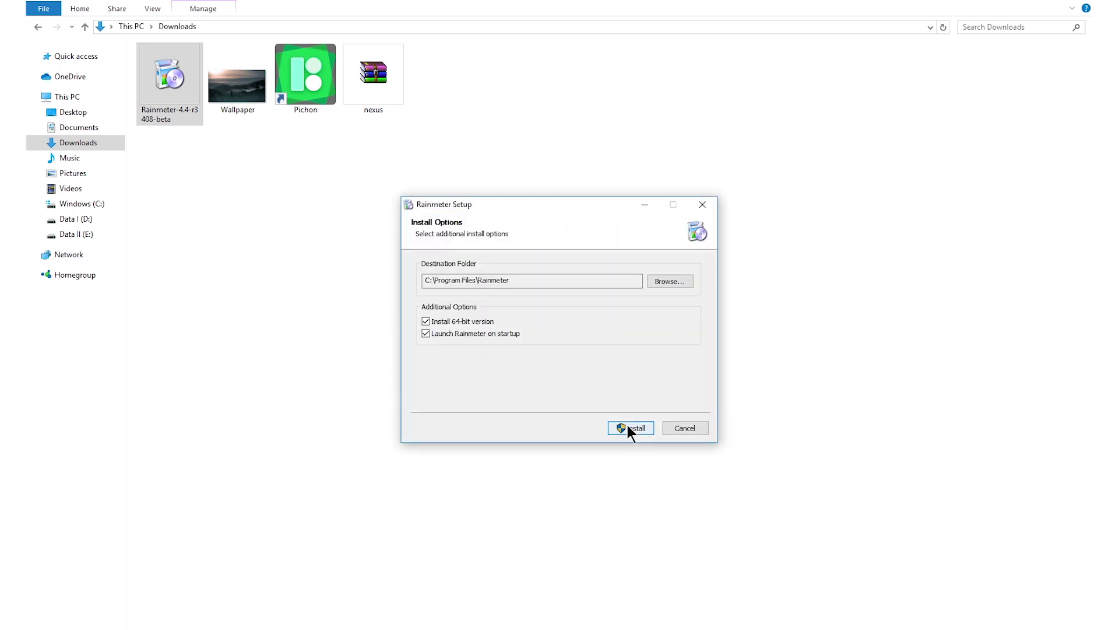
left_click(629, 427)
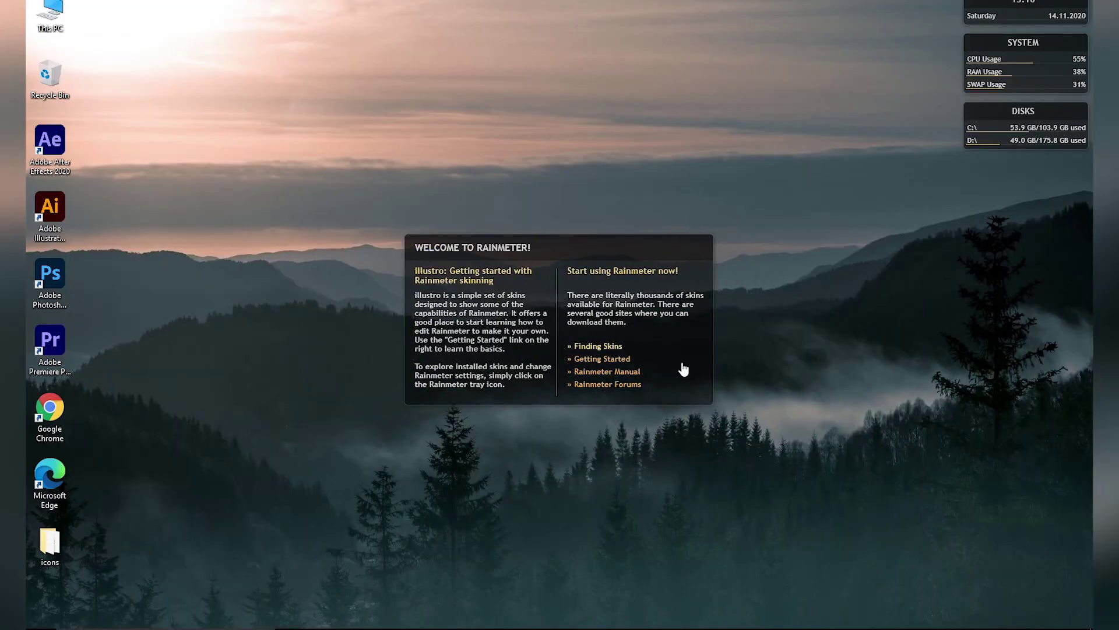
Step: Unload the illustro welcome, Disks, System and clock skins, then refresh the desktop
right_click(663, 378)
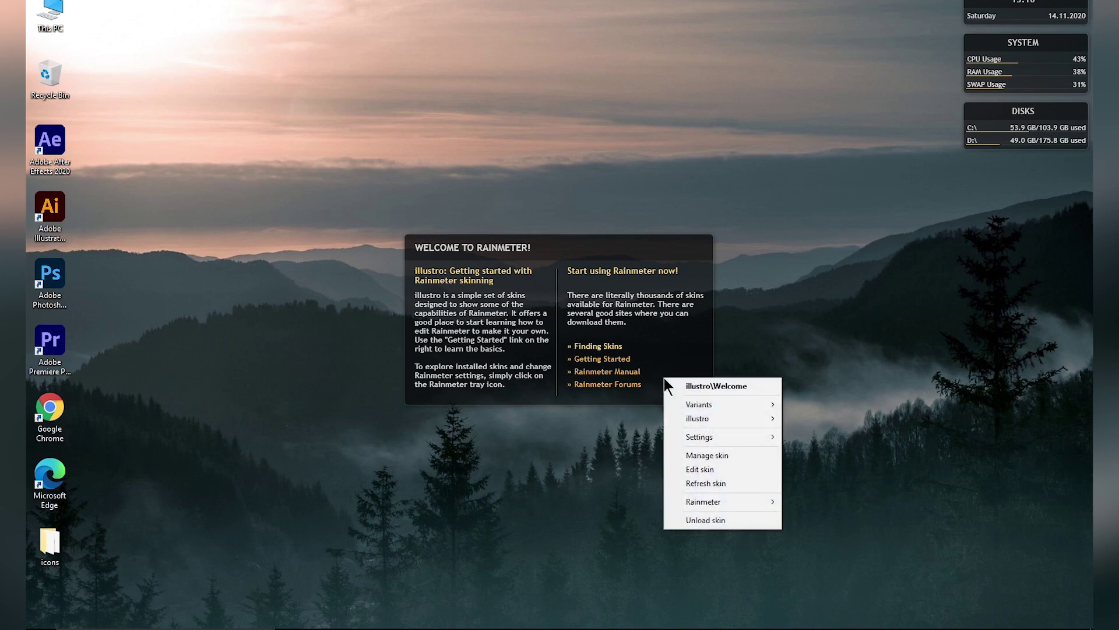
left_click(711, 520)
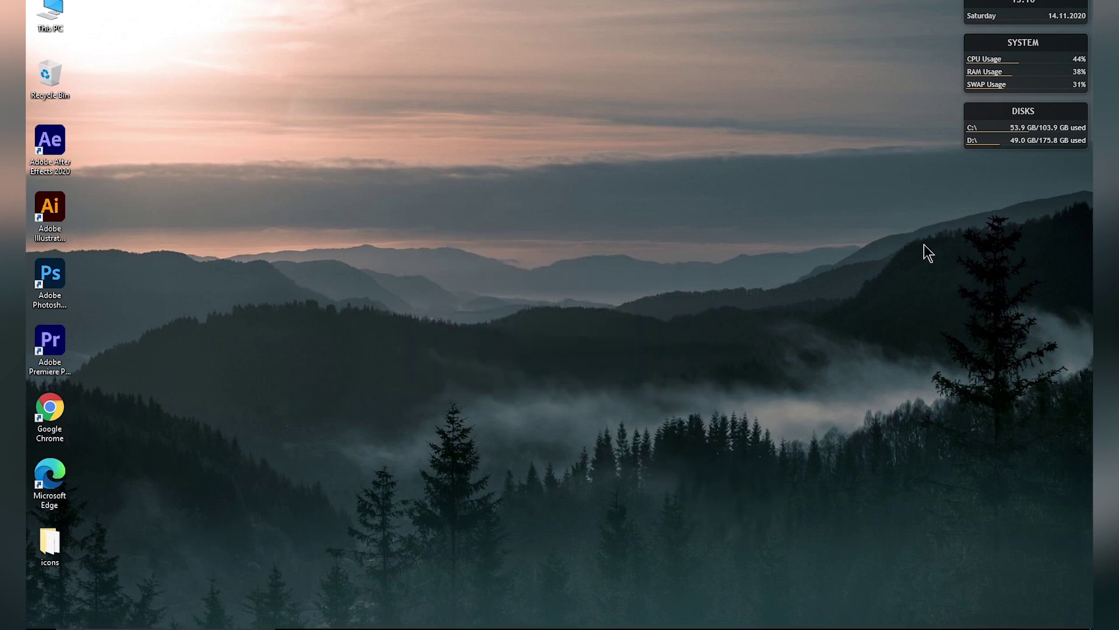
right_click(988, 134)
left_click(1016, 277)
right_click(991, 65)
left_click(1025, 202)
right_click(1026, 11)
left_click(1039, 147)
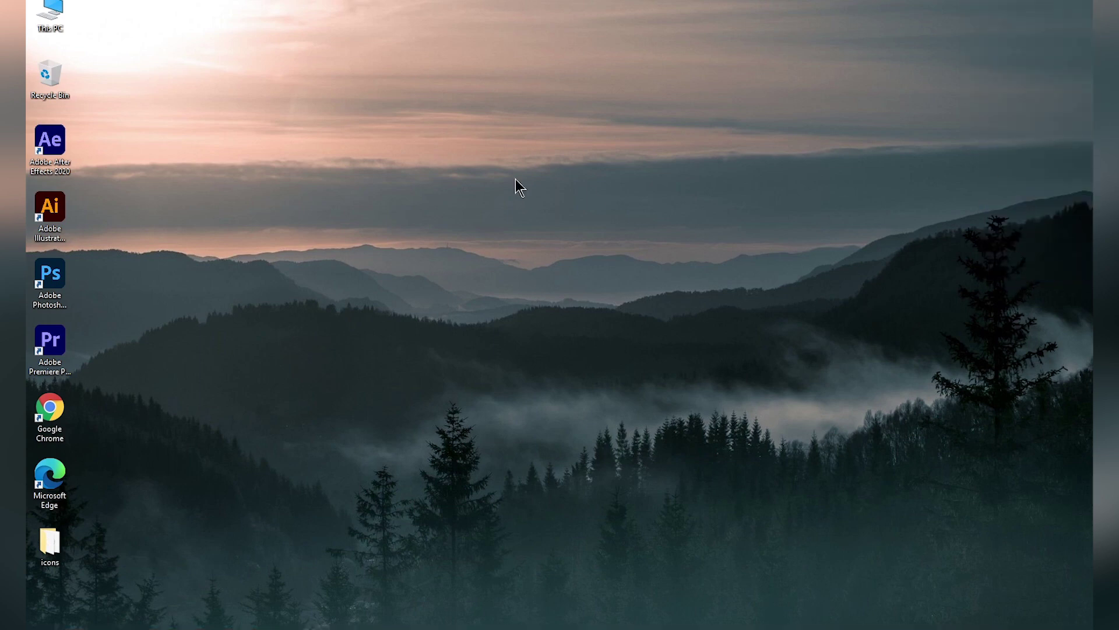
right_click(489, 176)
key("e")
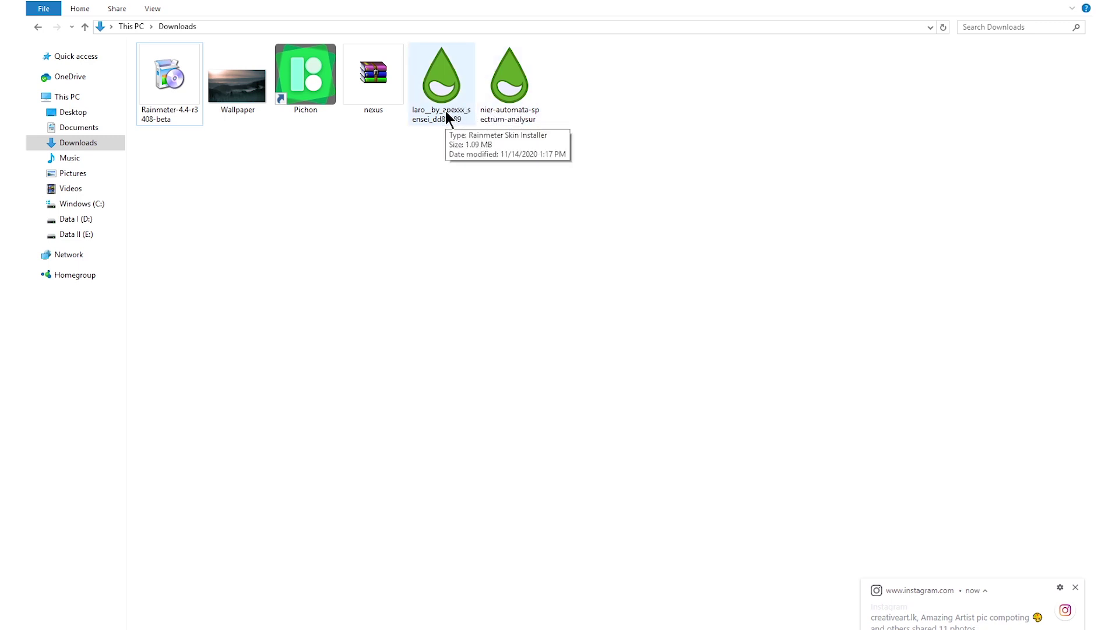
Step: Install the Laro .rmskin with its included layout and move its settings panel aside
double_click(447, 105)
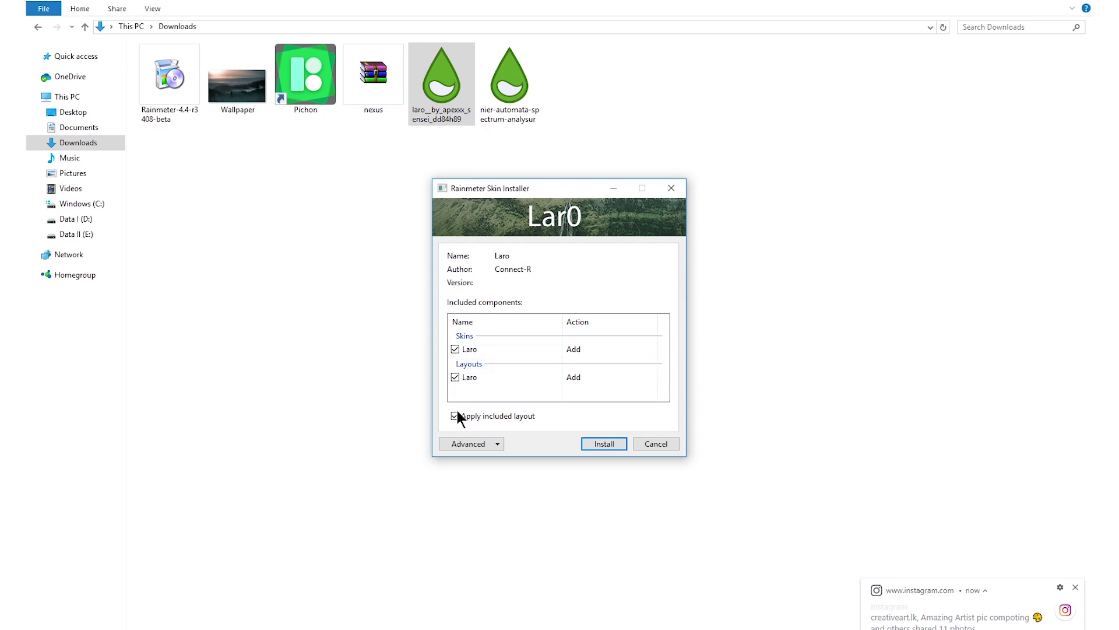
left_click(588, 444)
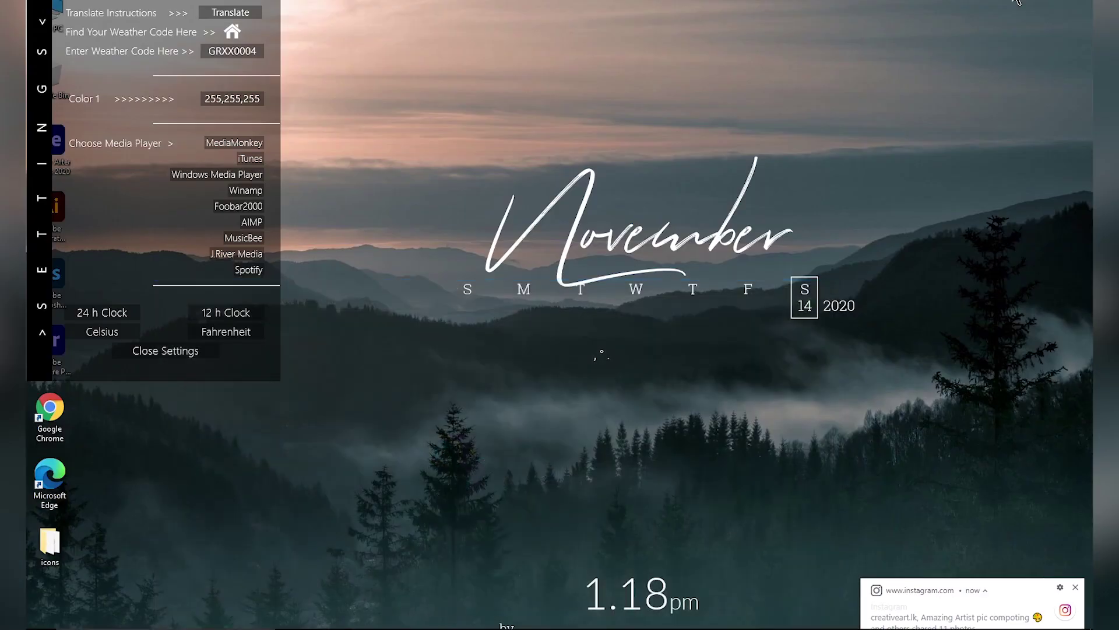
left_click_drag(174, 1, 285, 37)
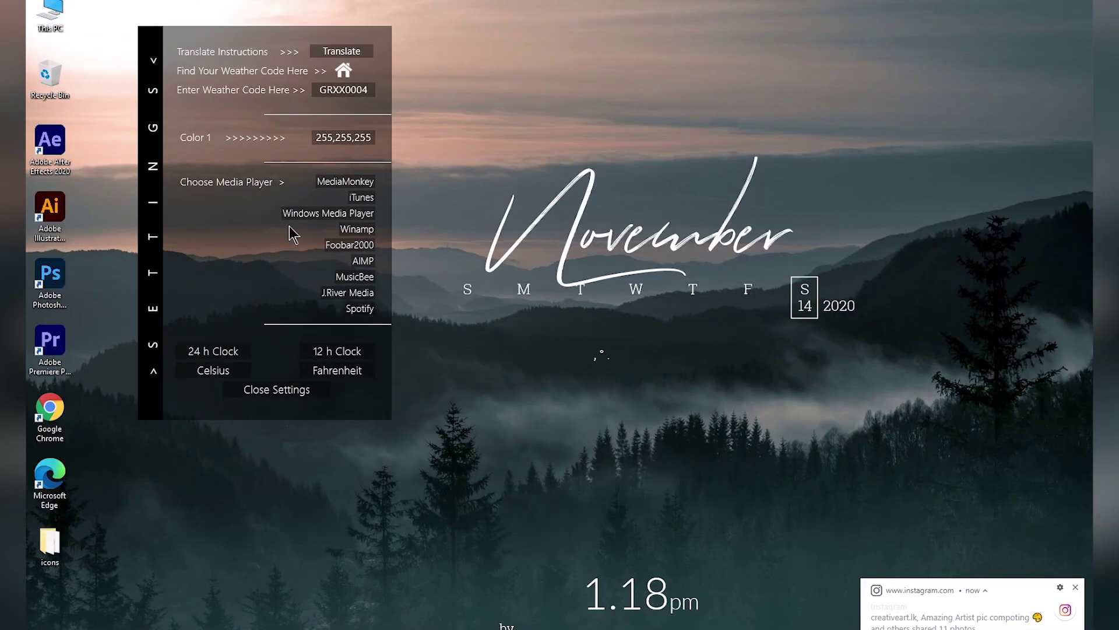
Step: Set Laro's Color 1 to a pale pinkish tint and close the Laro settings
left_click(345, 139)
left_click_drag(551, 294, 460, 213)
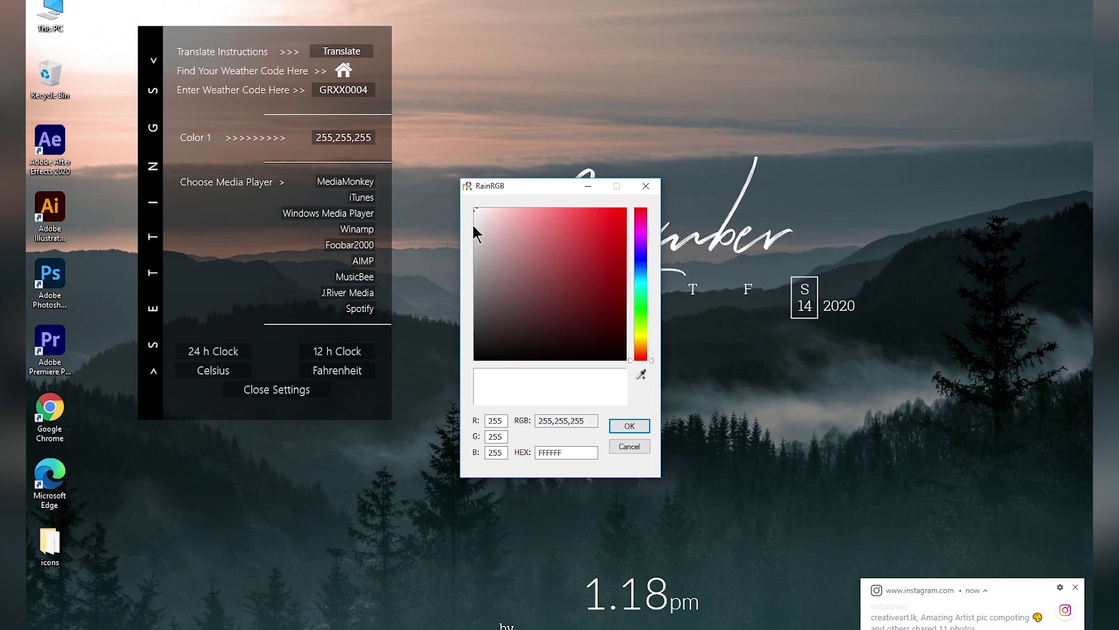
left_click(626, 425)
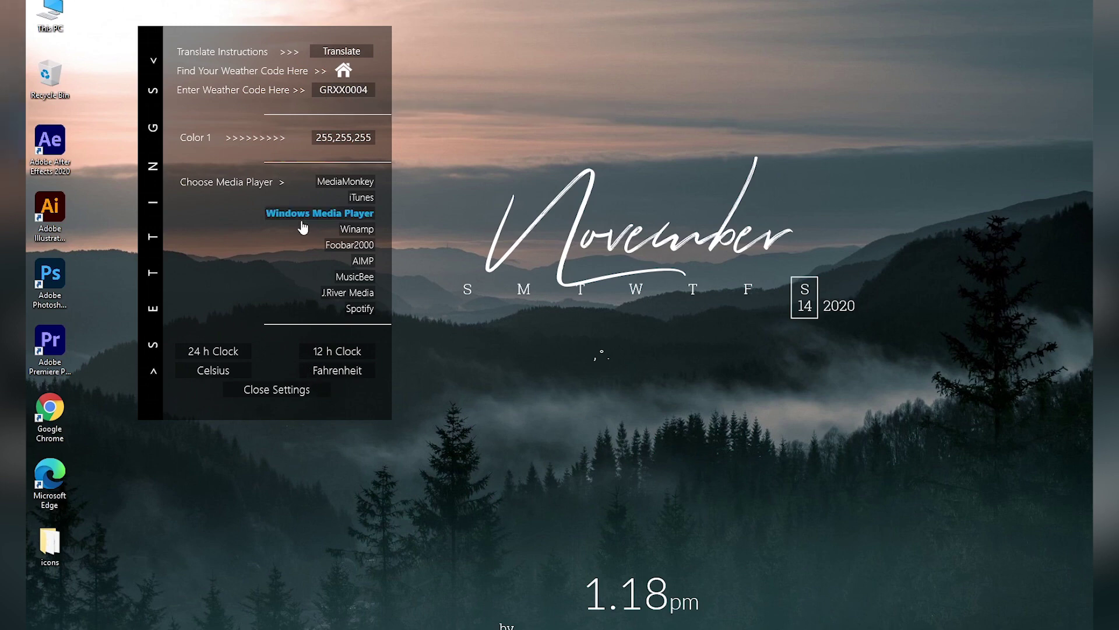
left_click(283, 390)
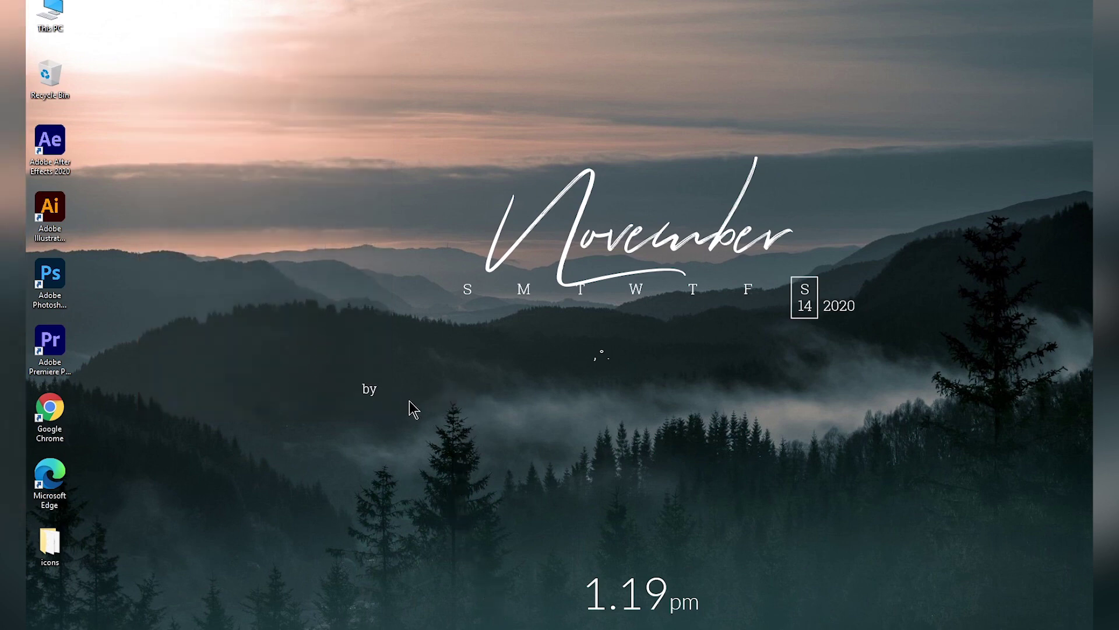
Step: Unload the 'by' text and dots skins, refresh the desktop, and clear the Downloads selection
right_click(383, 390)
left_click(428, 530)
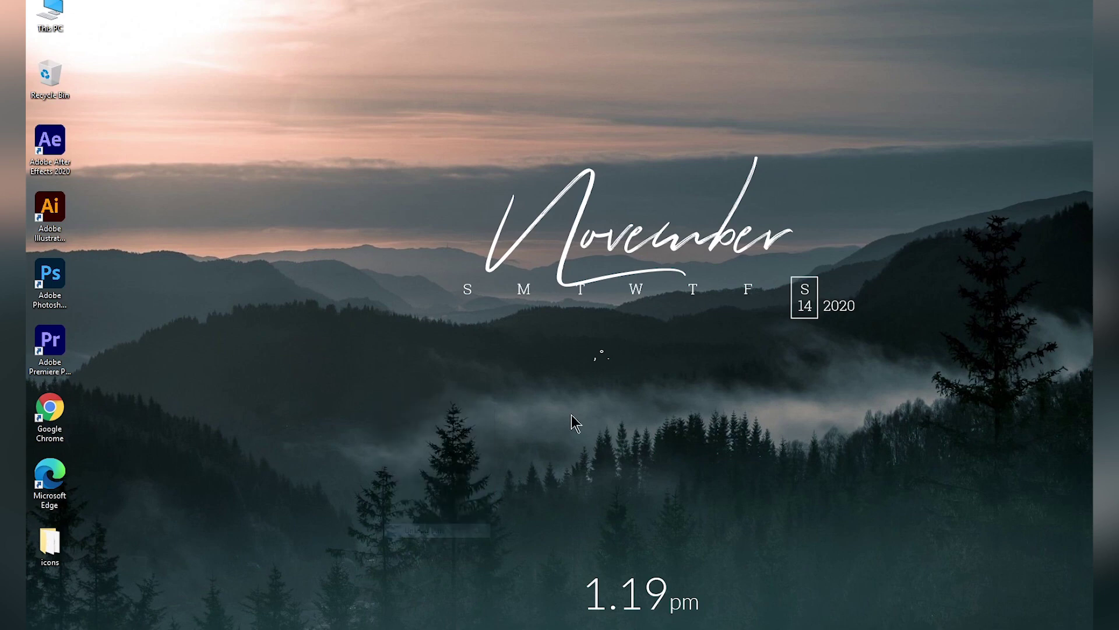
right_click(420, 394)
left_click(464, 533)
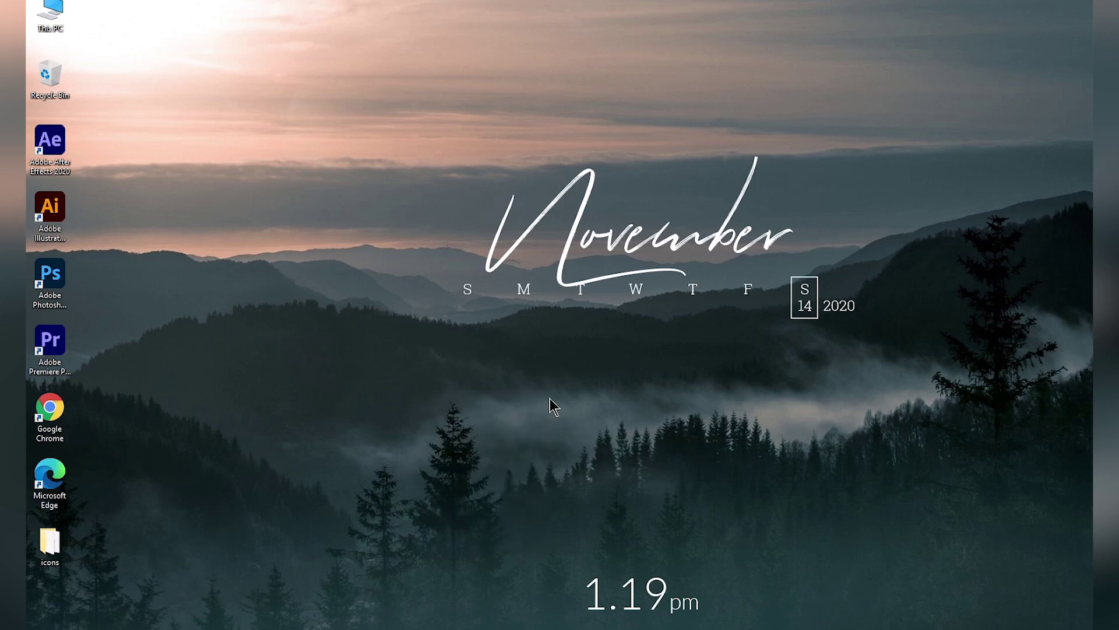
right_click(846, 252)
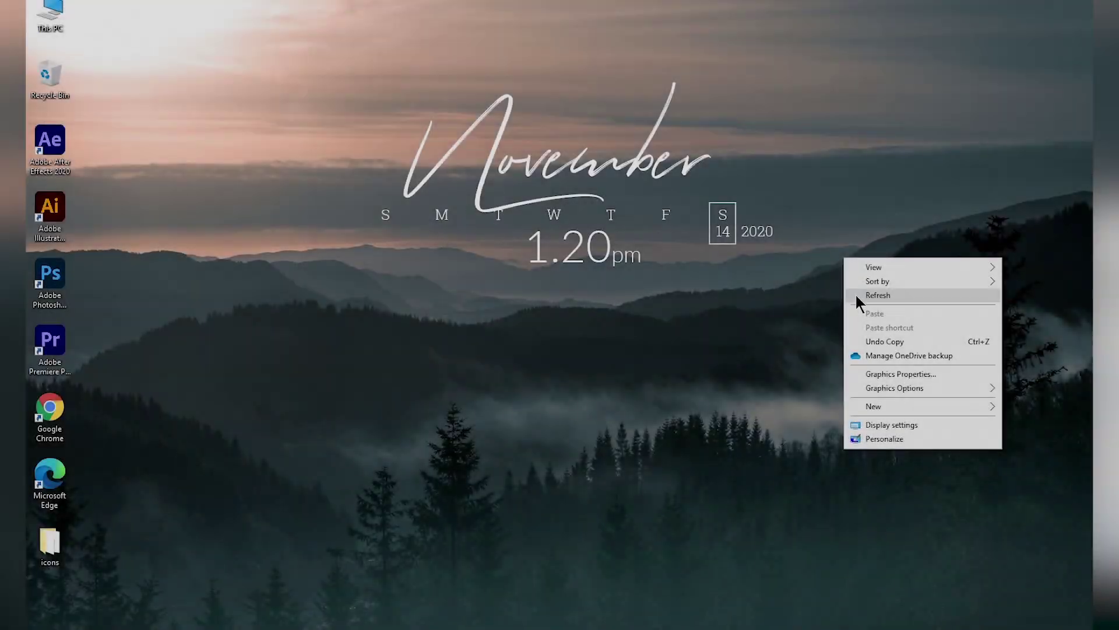
left_click(856, 294)
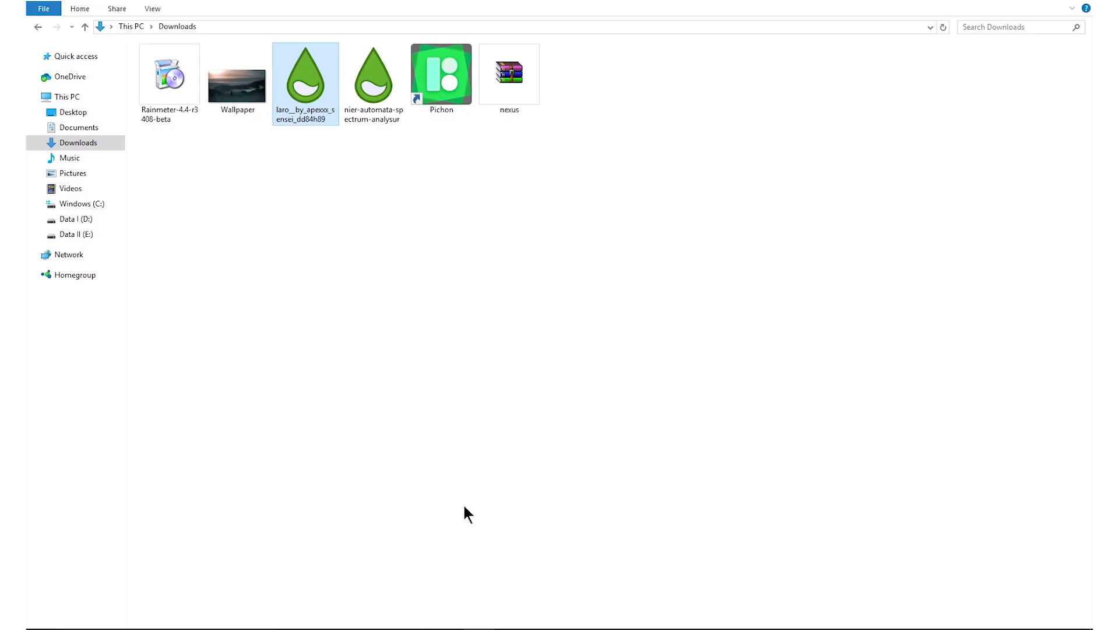
left_click(468, 514)
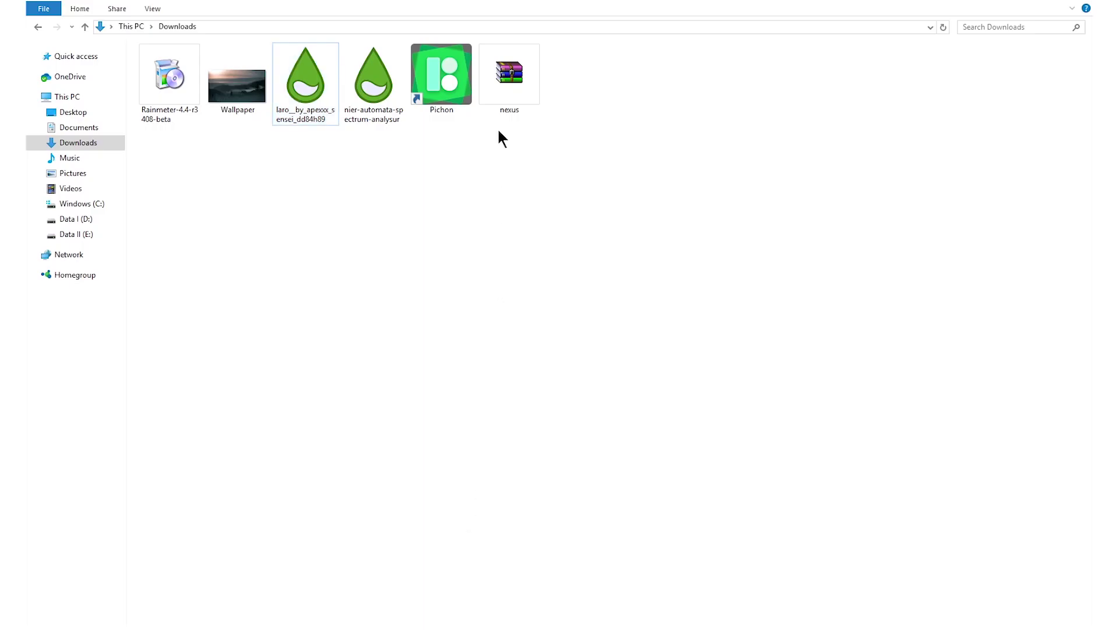
Step: Extract the nexus archive, install Winstep Nexus 20.10 from NexusSetup, and close Explorer
right_click(518, 78)
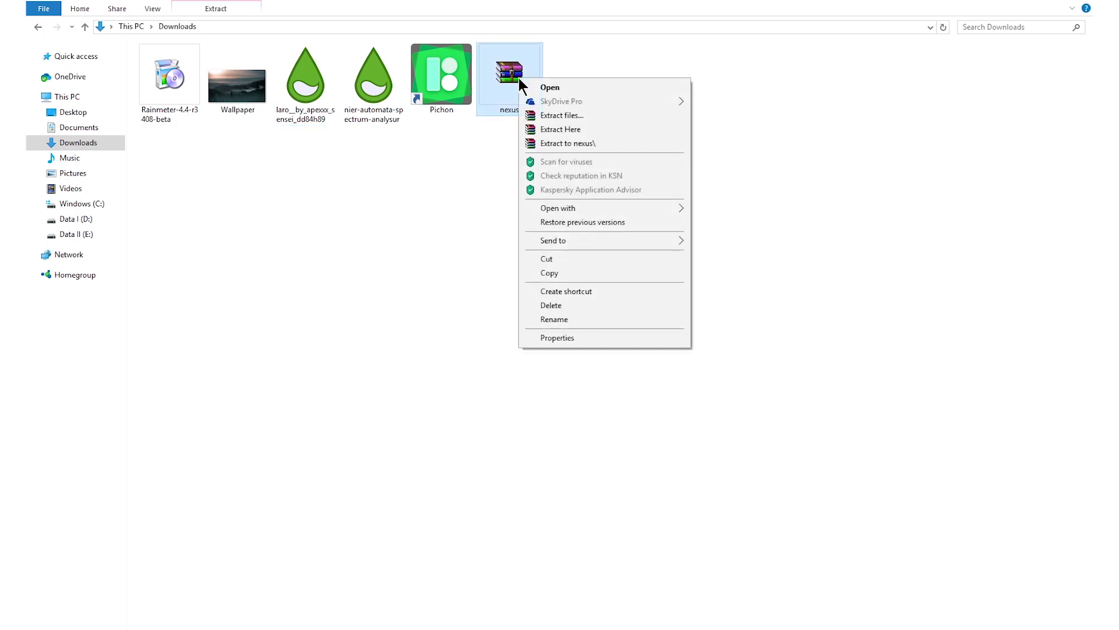
left_click(563, 136)
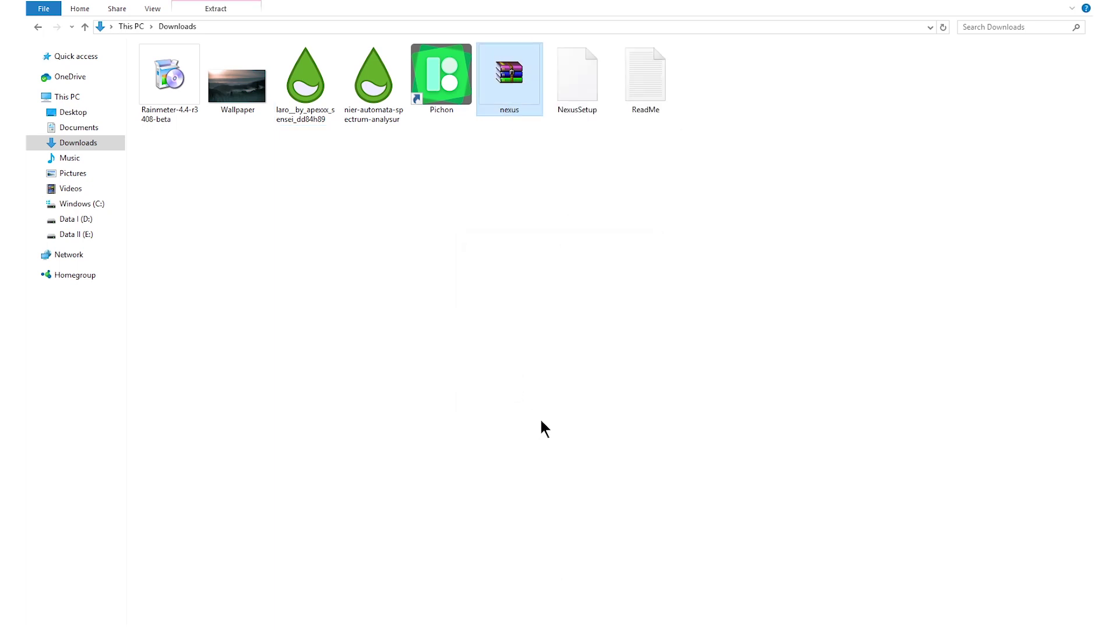
double_click(579, 101)
left_click(598, 338)
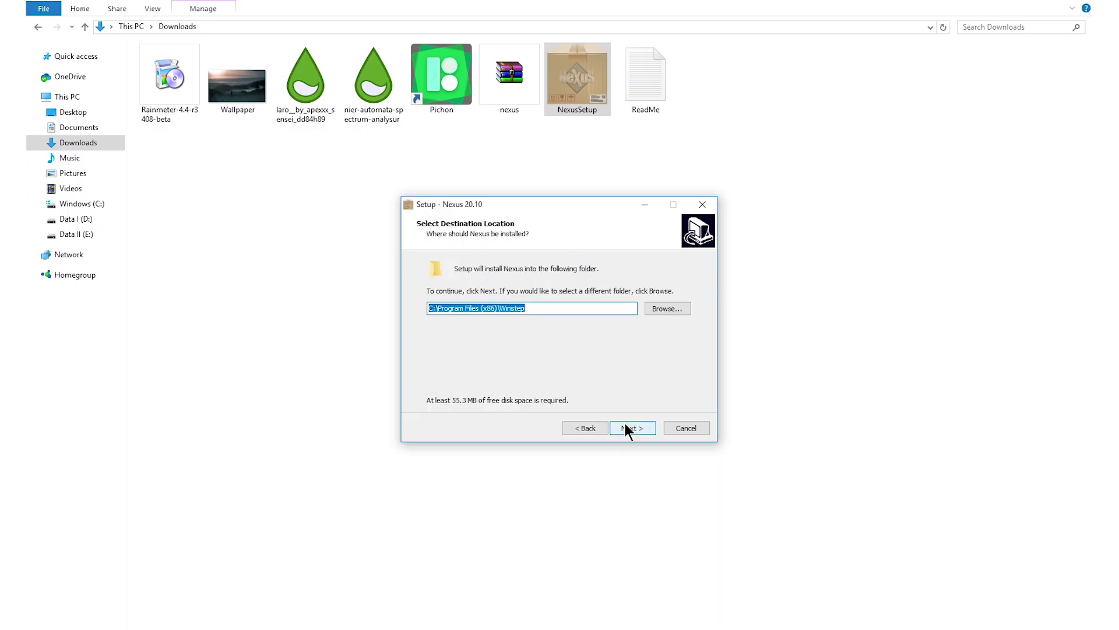
left_click(625, 428)
left_click(632, 428)
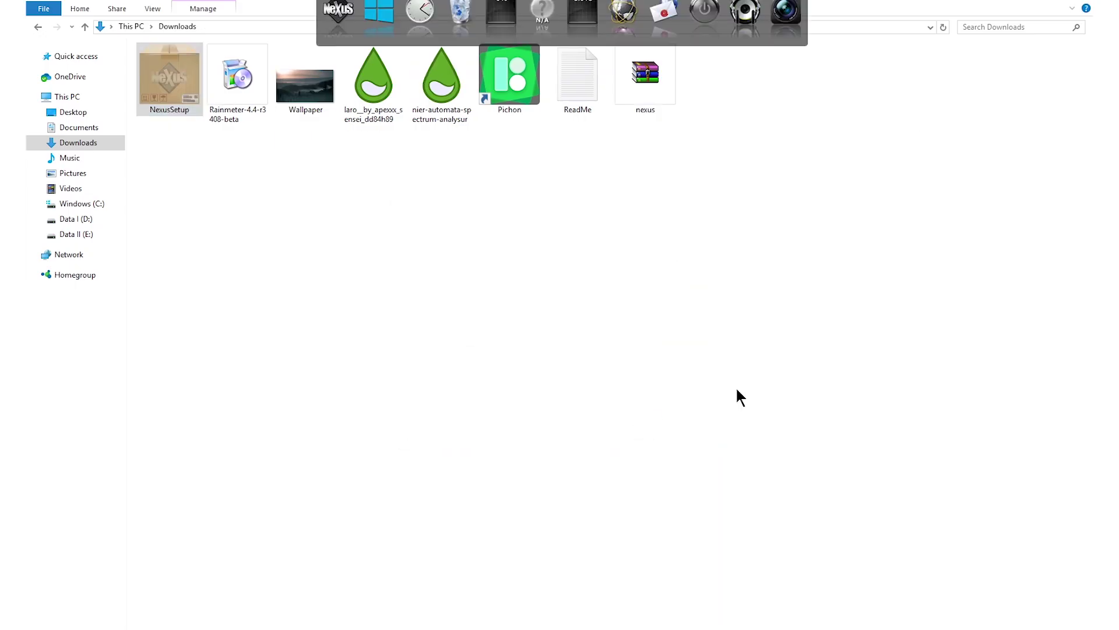
left_click(1015, 2)
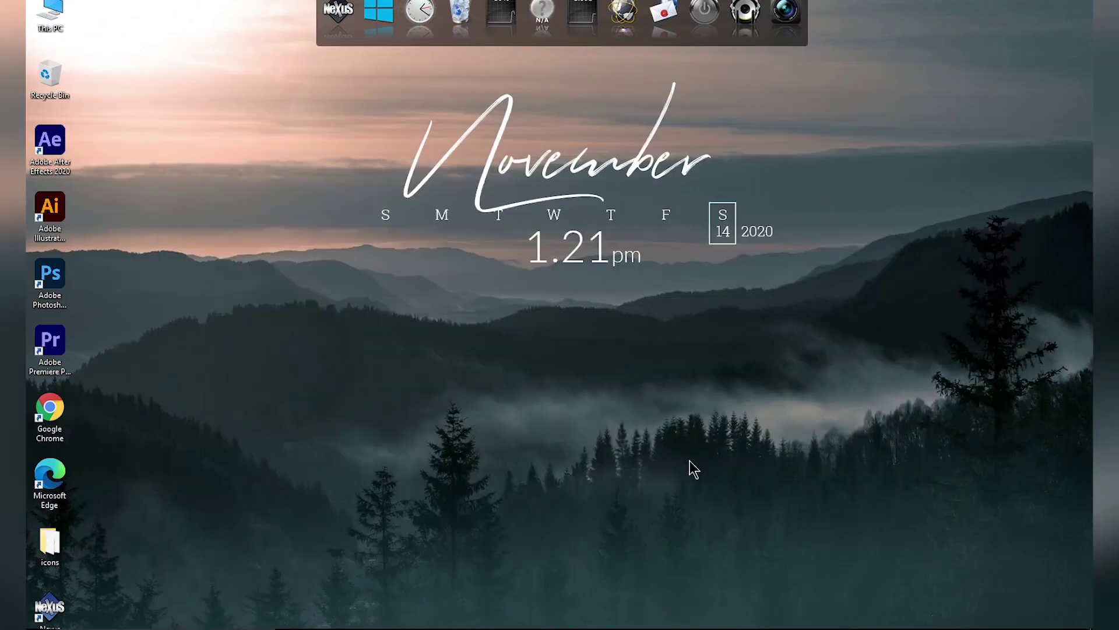
left_click(338, 18)
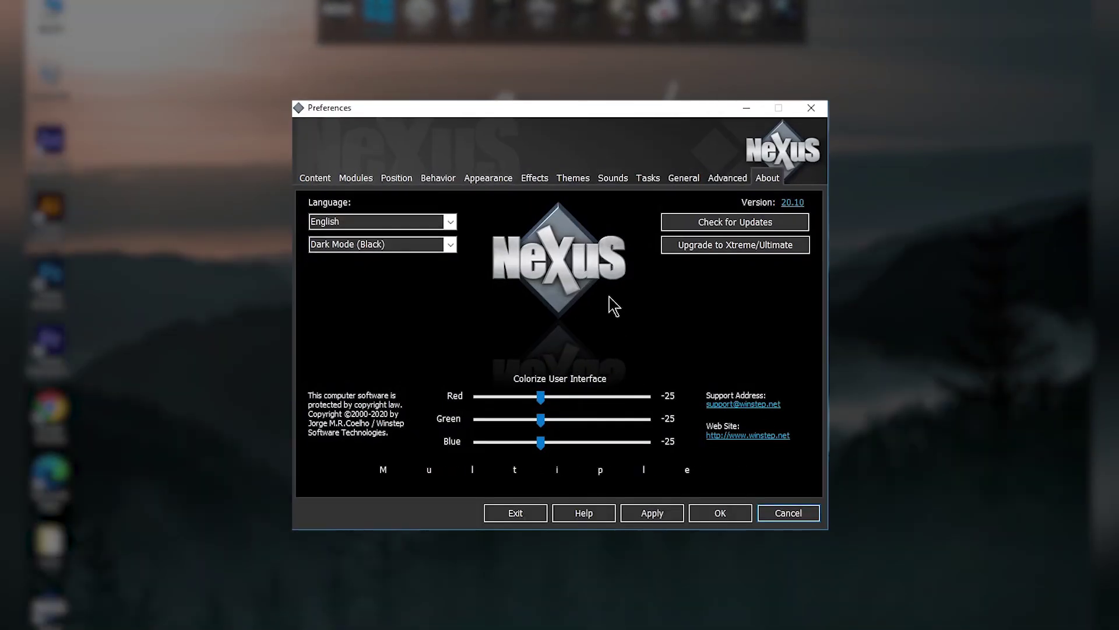
Step: Disable all voices and all sounds in Nexus preferences and apply
left_click(611, 179)
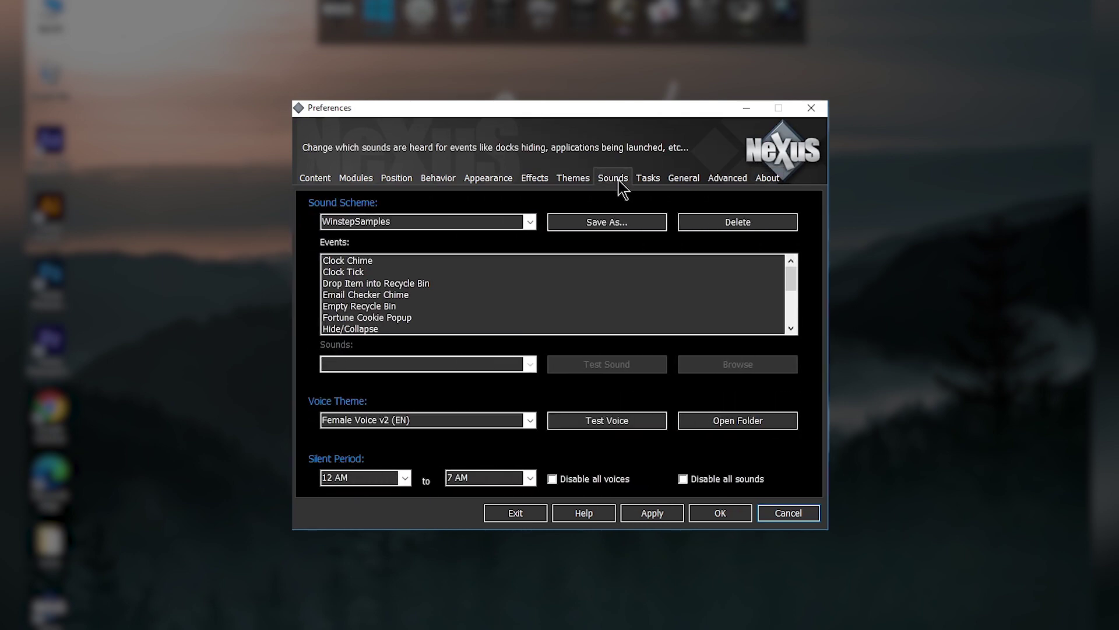
left_click(553, 479)
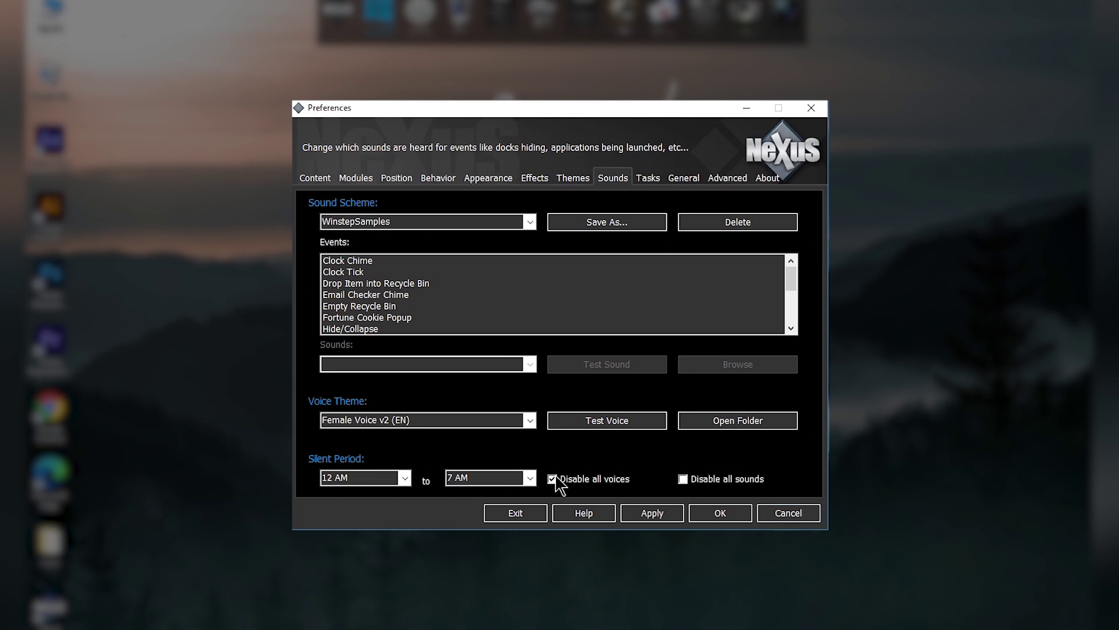
left_click(683, 480)
left_click(671, 515)
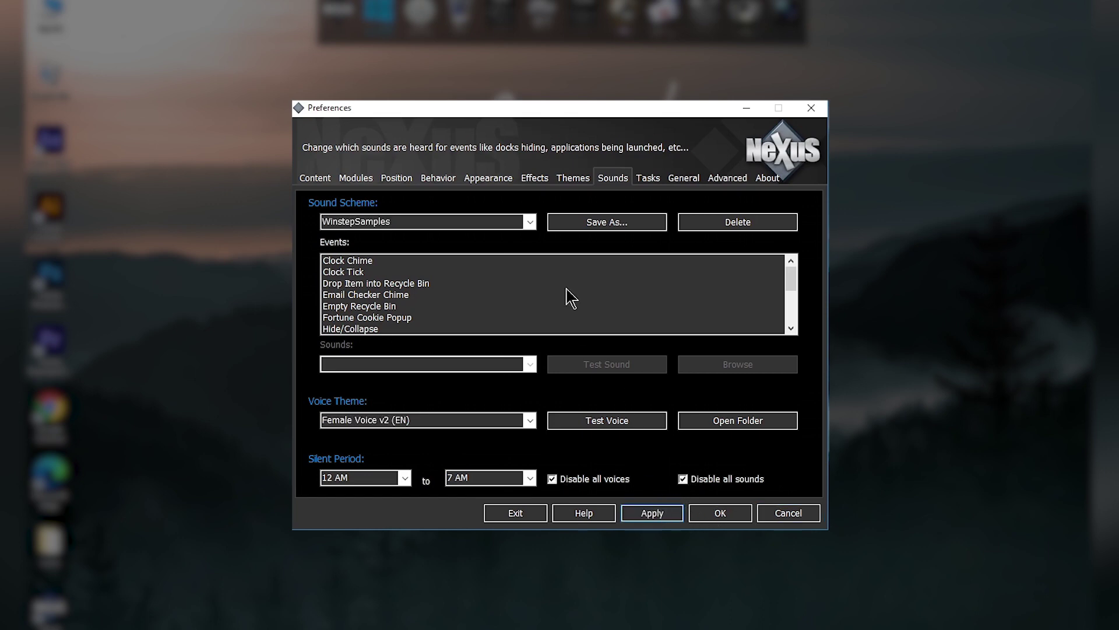
Step: Place the dock on the bottom edge, centre-aligned, with a 50-pixel offset
left_click(398, 179)
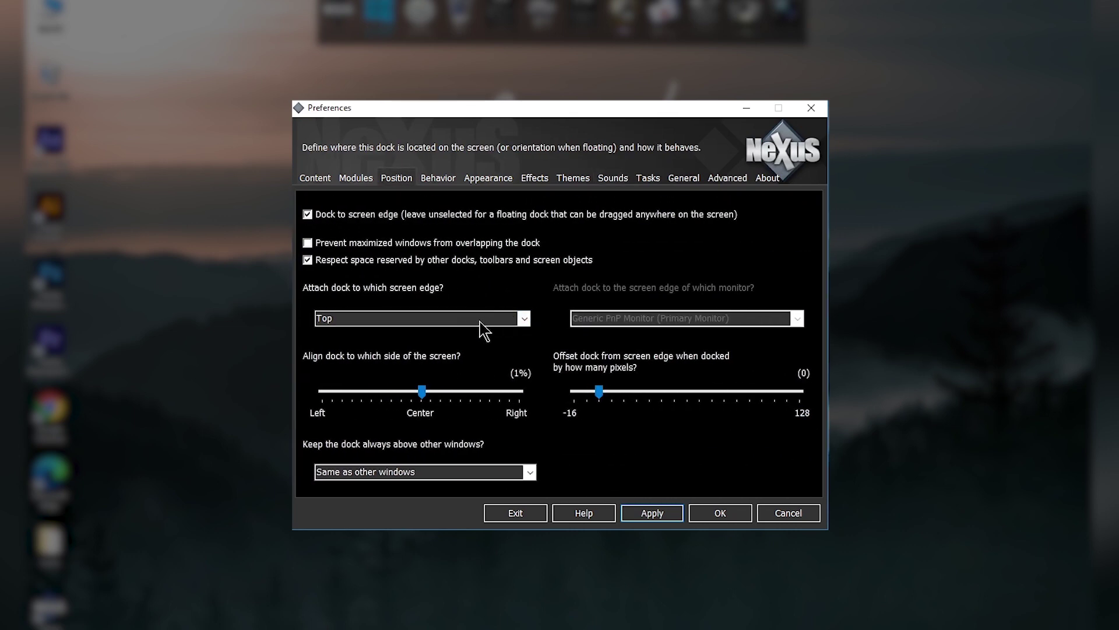
left_click(524, 317)
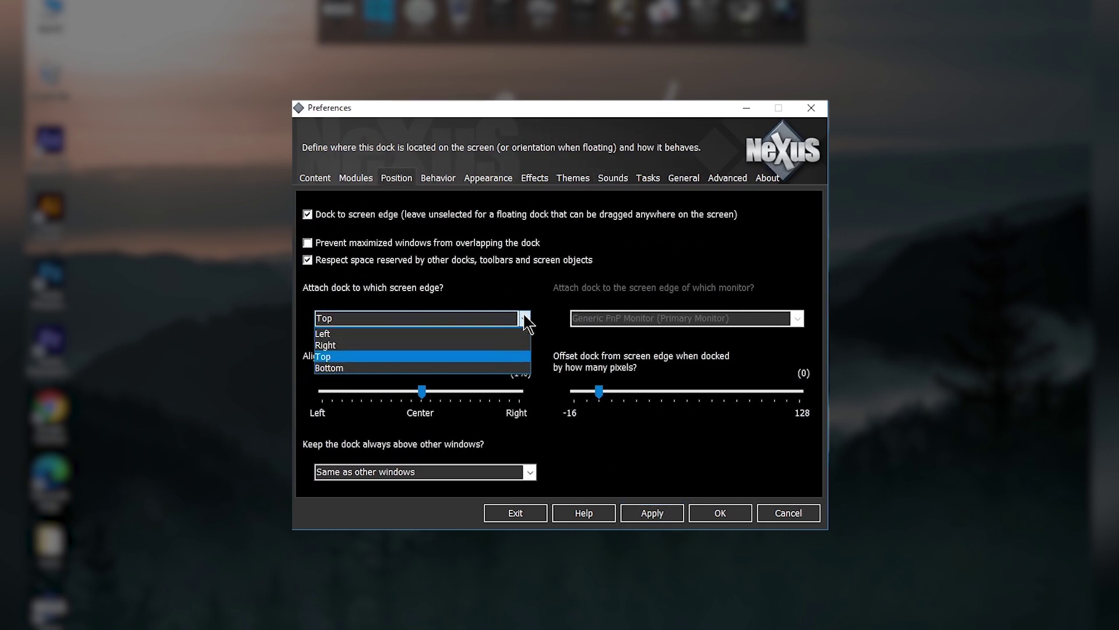
left_click(347, 369)
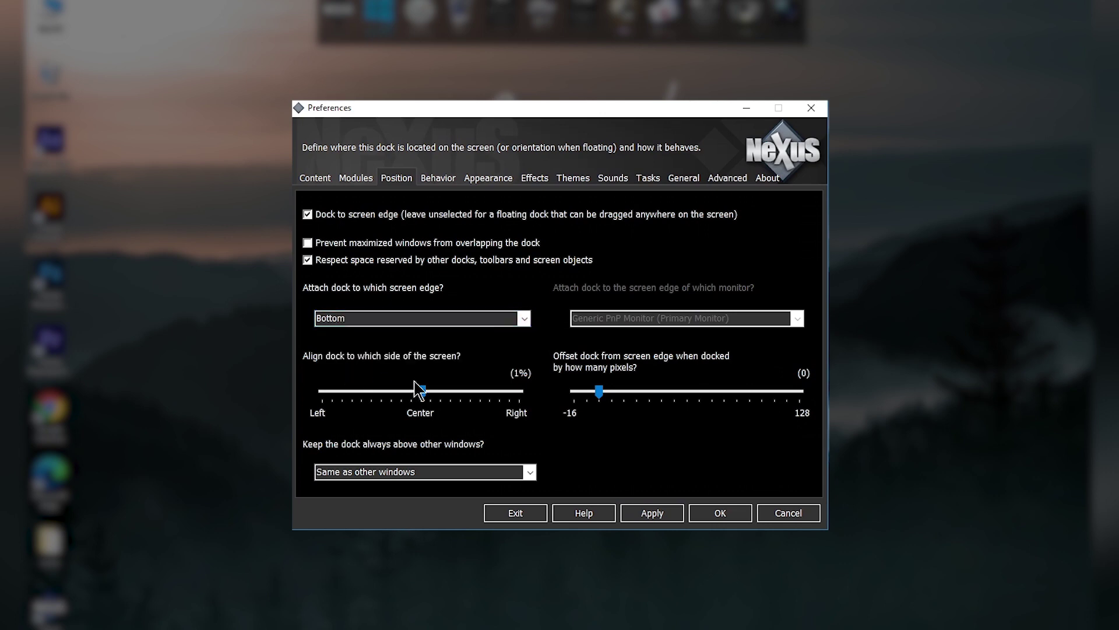
left_click(648, 511)
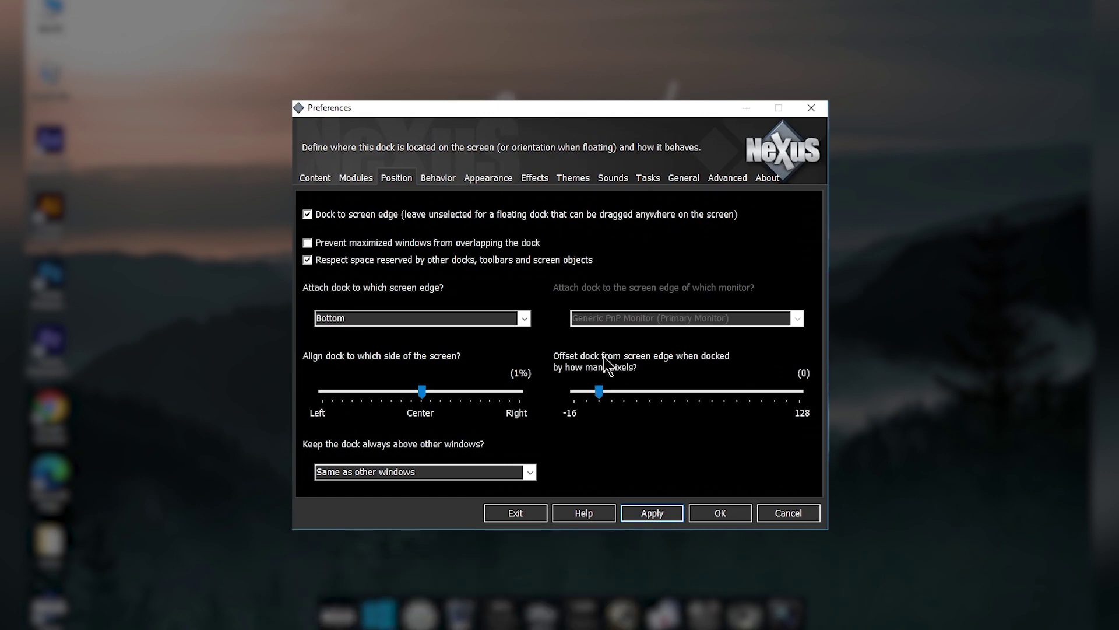
left_click_drag(602, 392, 682, 392)
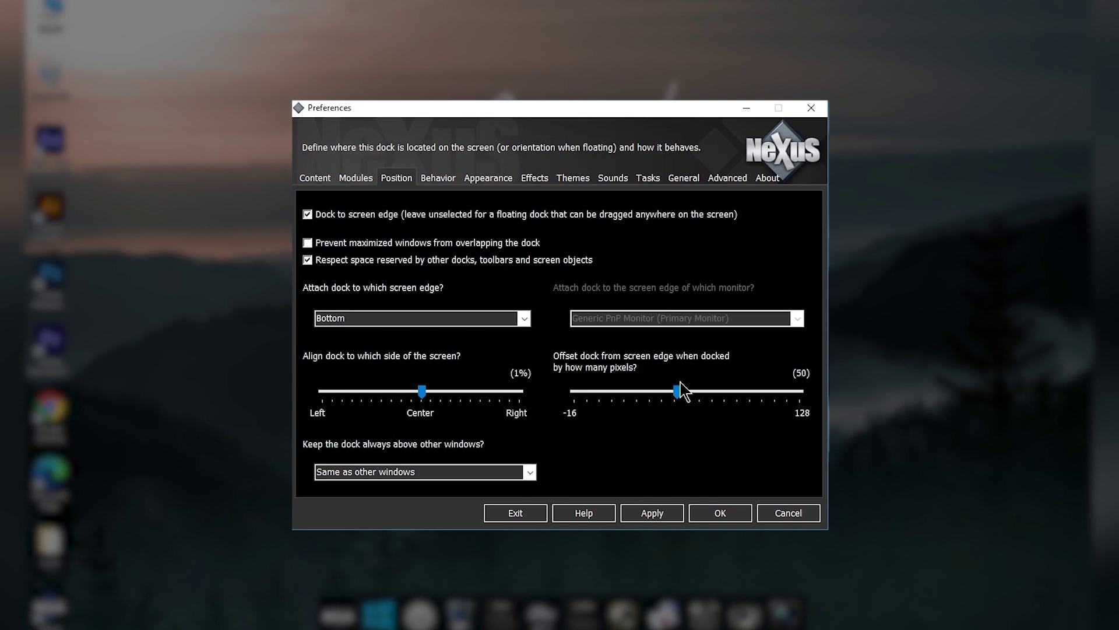
left_click(652, 514)
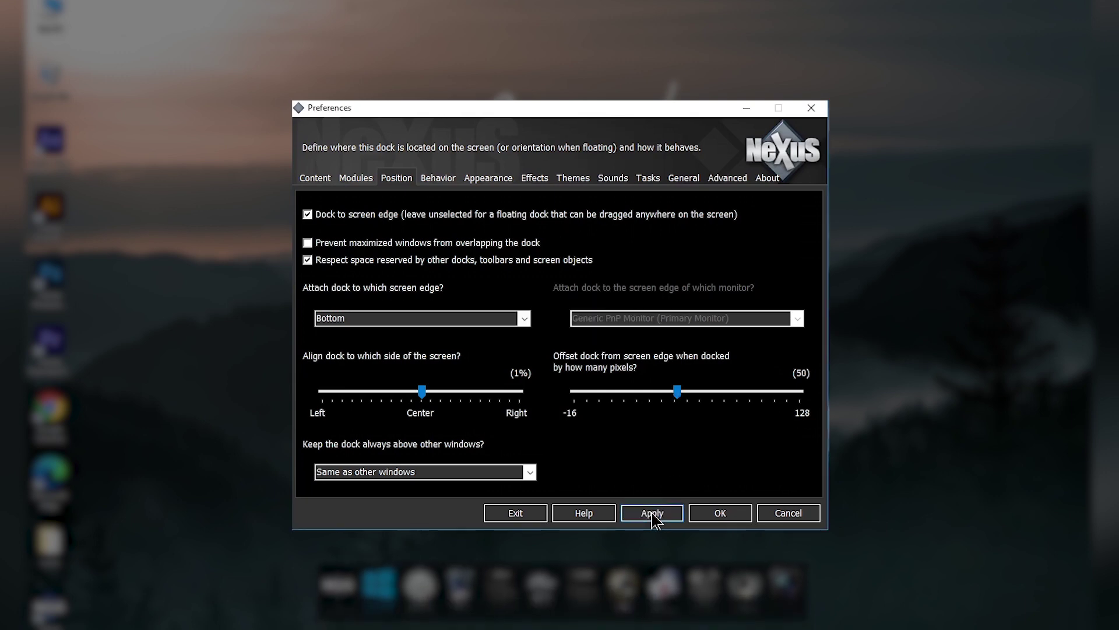
left_click(425, 392)
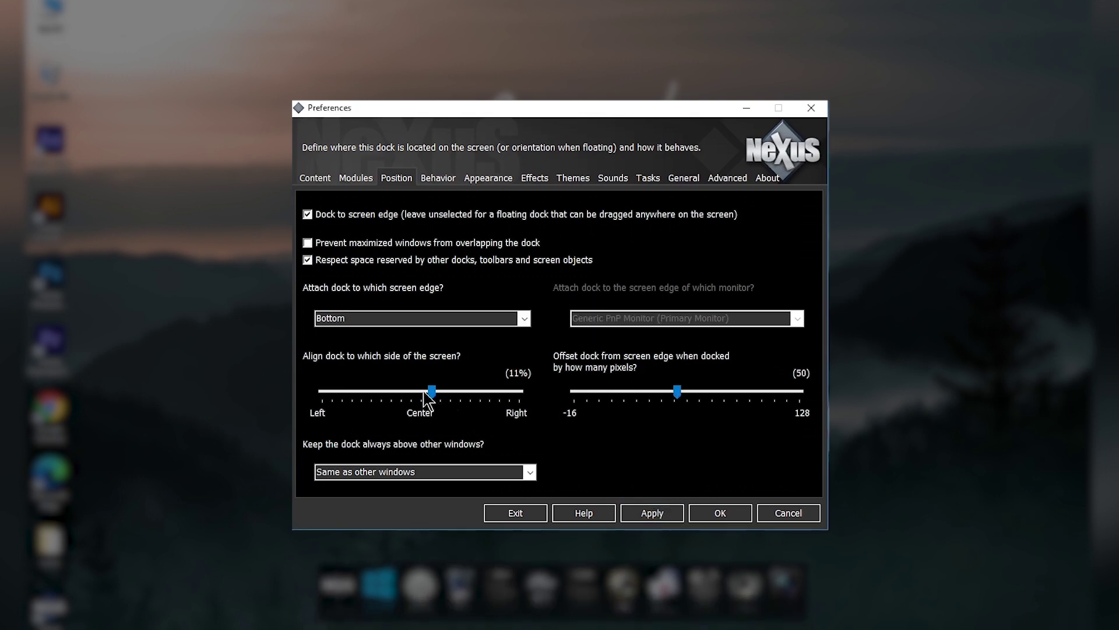
left_click_drag(424, 392, 421, 392)
left_click(648, 513)
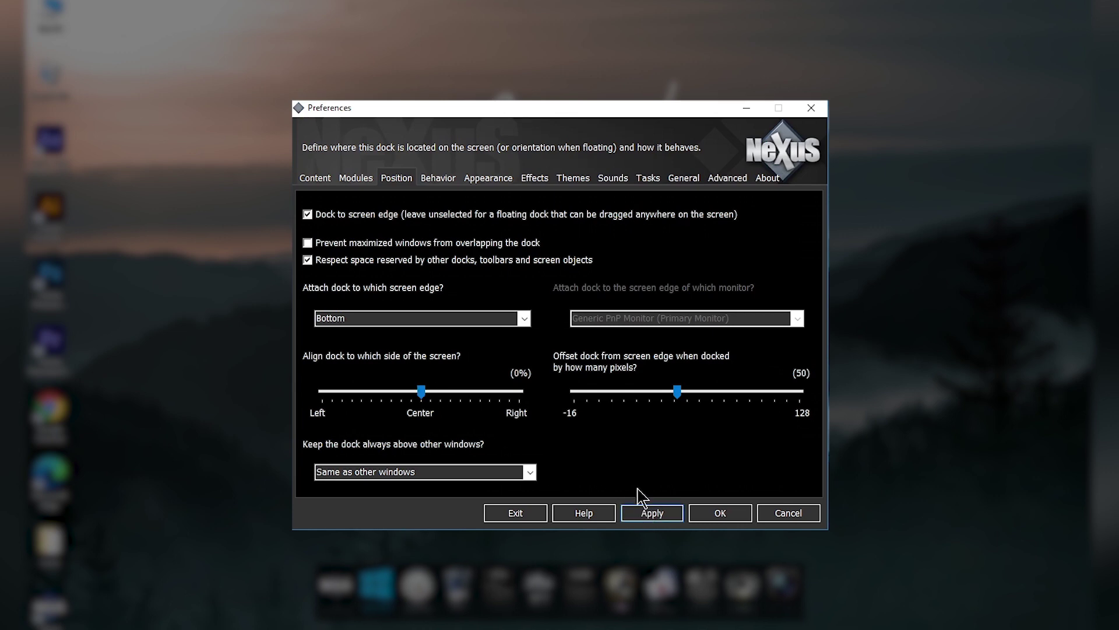
Step: Set the dock background to 100% transparency and icon reflections to 0%
left_click(487, 179)
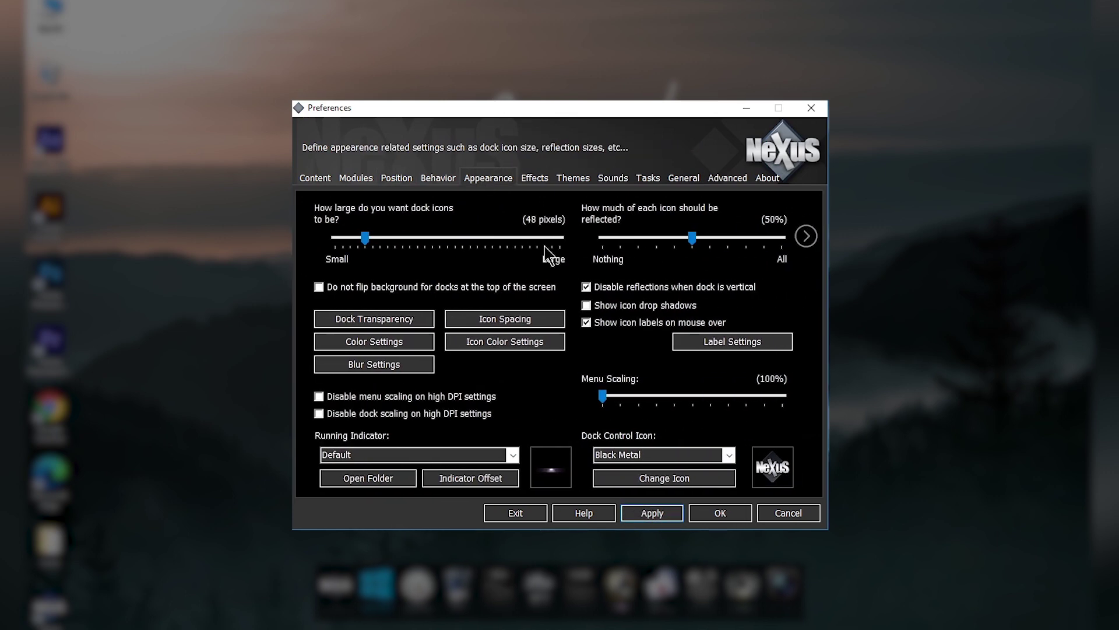
left_click(386, 322)
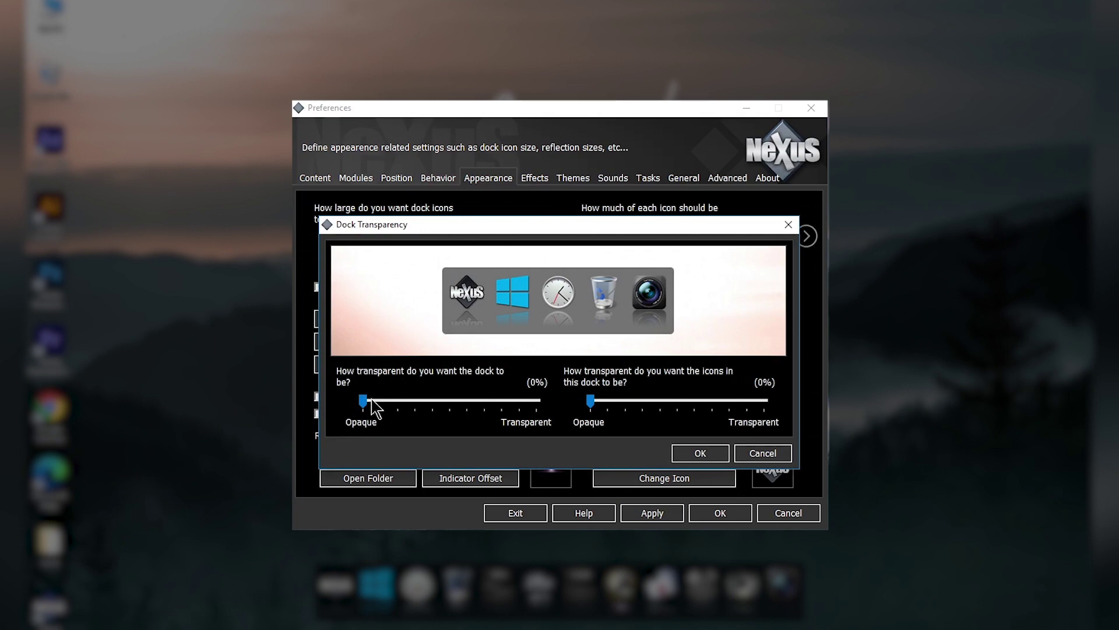
left_click_drag(363, 401, 552, 404)
left_click(688, 453)
left_click(672, 521)
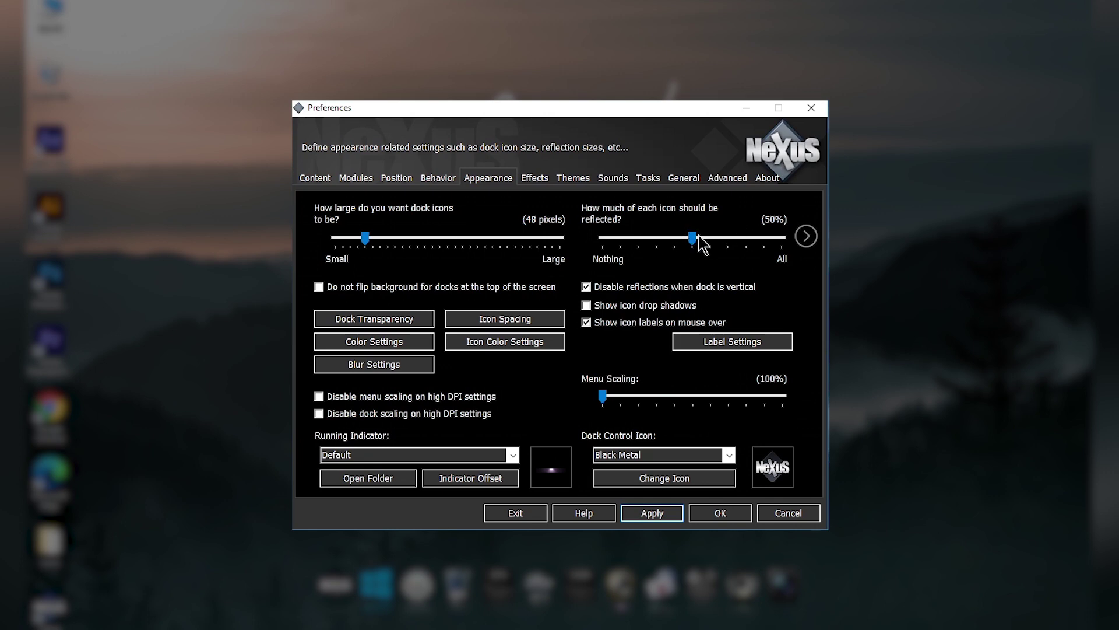
left_click_drag(692, 237, 565, 240)
left_click(652, 513)
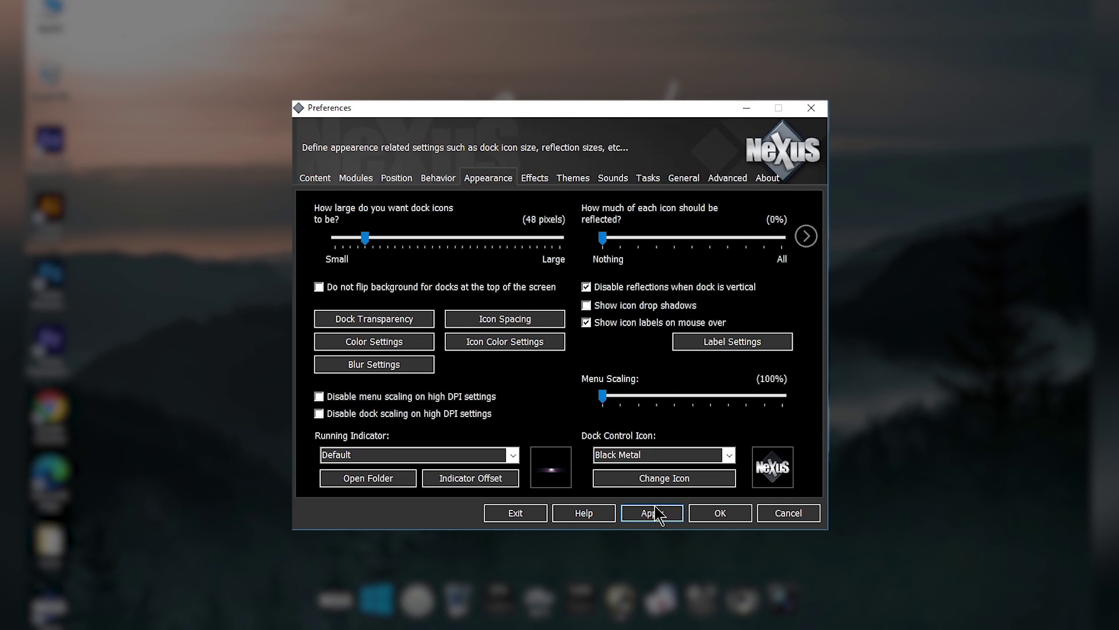
Step: Raise the dock offset to 54 pixels, then bring up the Effects settings
left_click(400, 178)
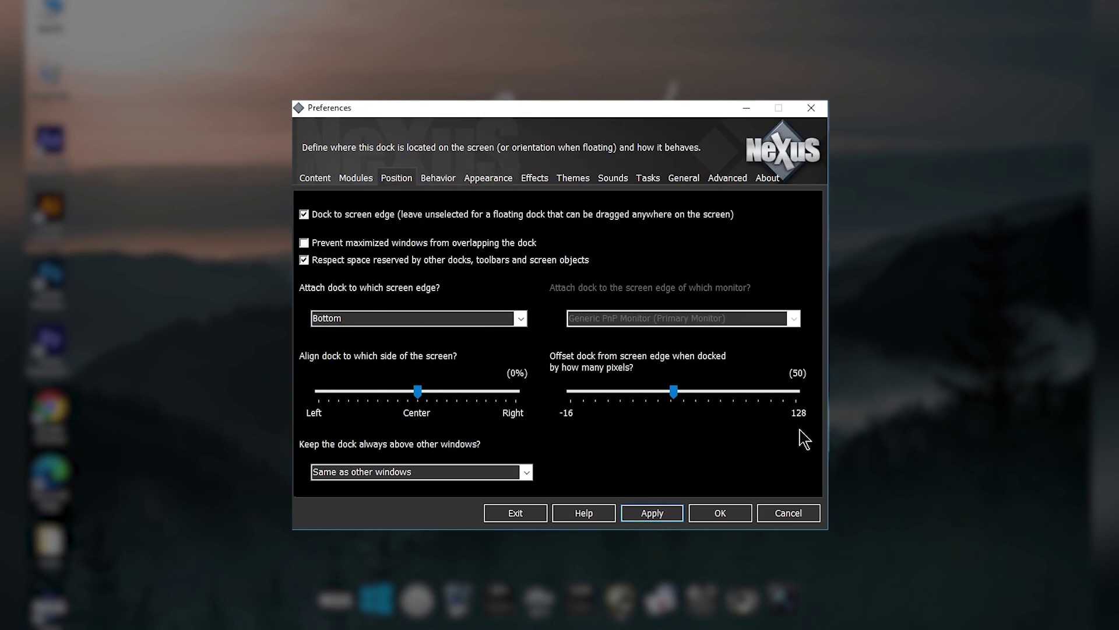
left_click(678, 390)
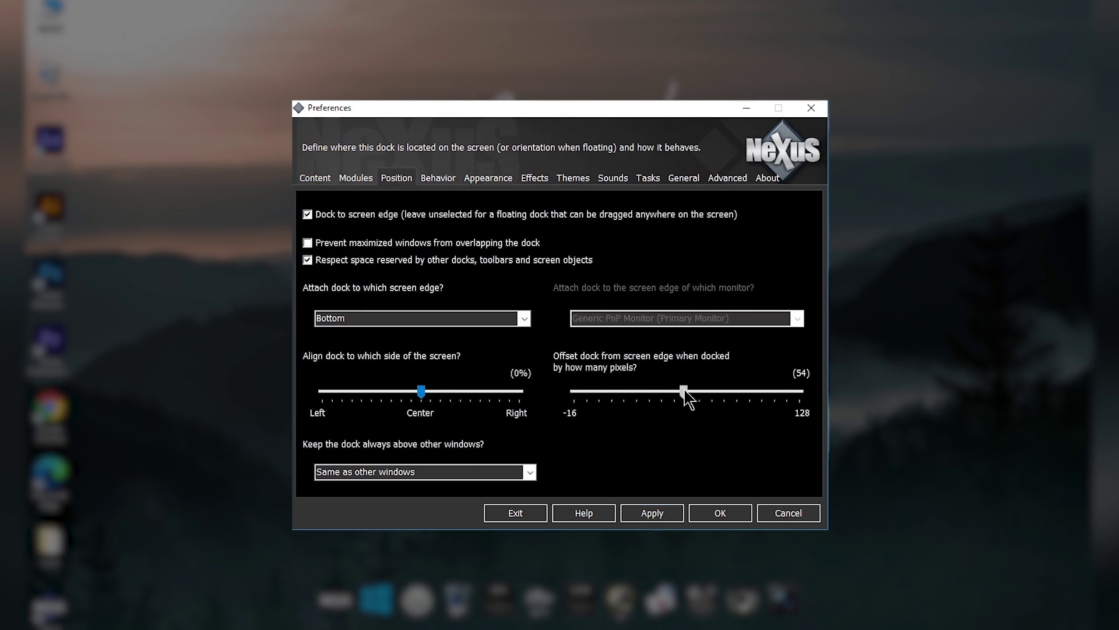
left_click(664, 516)
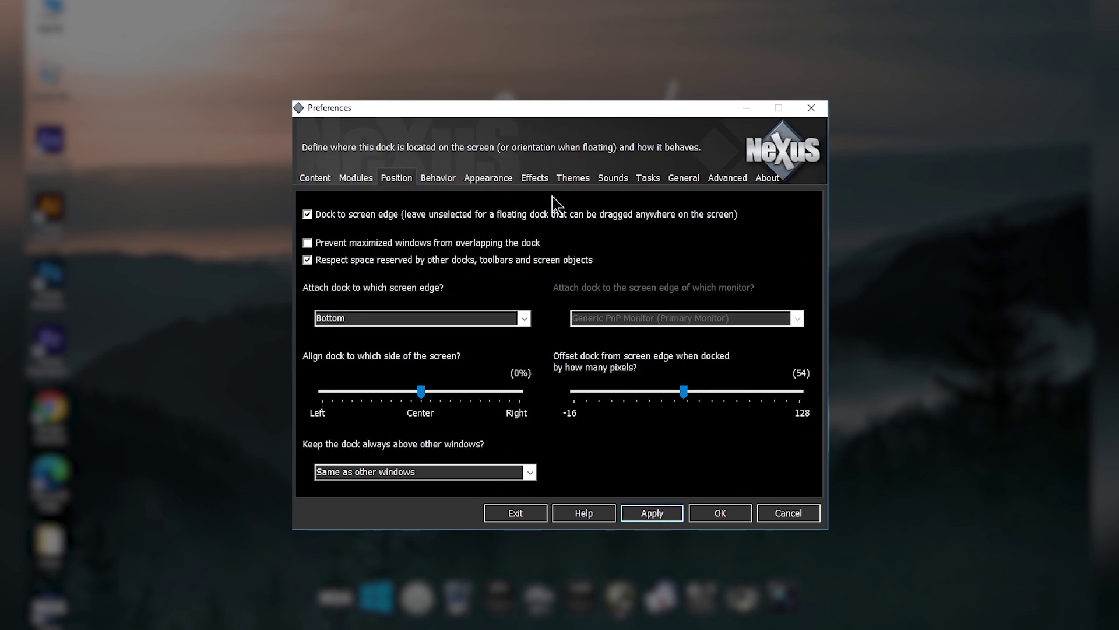
left_click(537, 178)
Step: Cycle through the dock hover effects and settle back on Jump
left_click(422, 251)
left_click(422, 250)
left_click(422, 251)
left_click(422, 251)
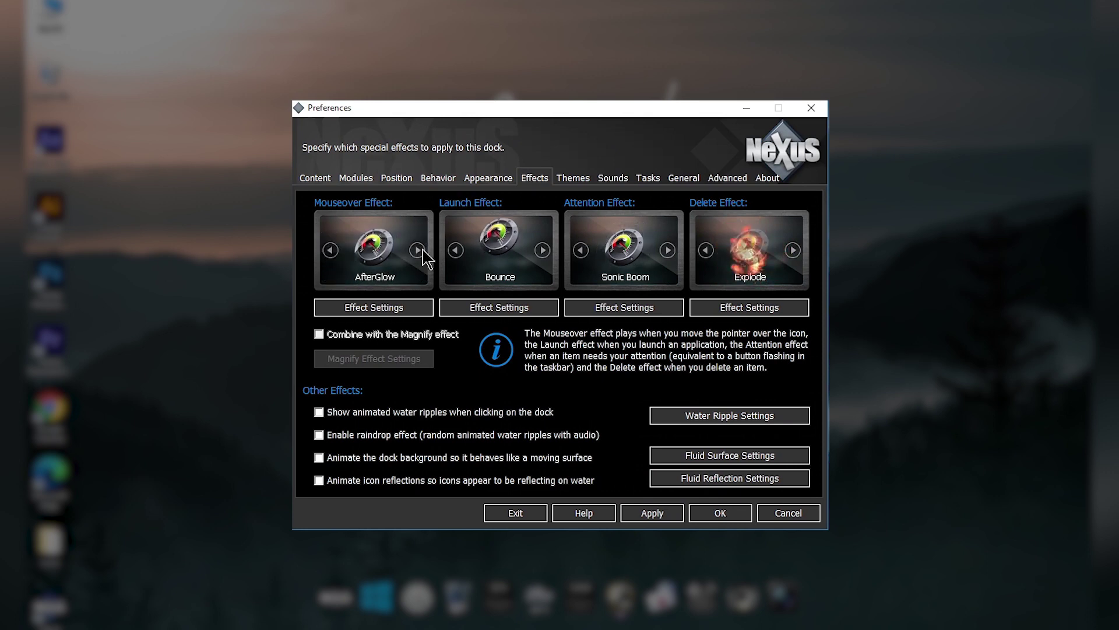
left_click(330, 250)
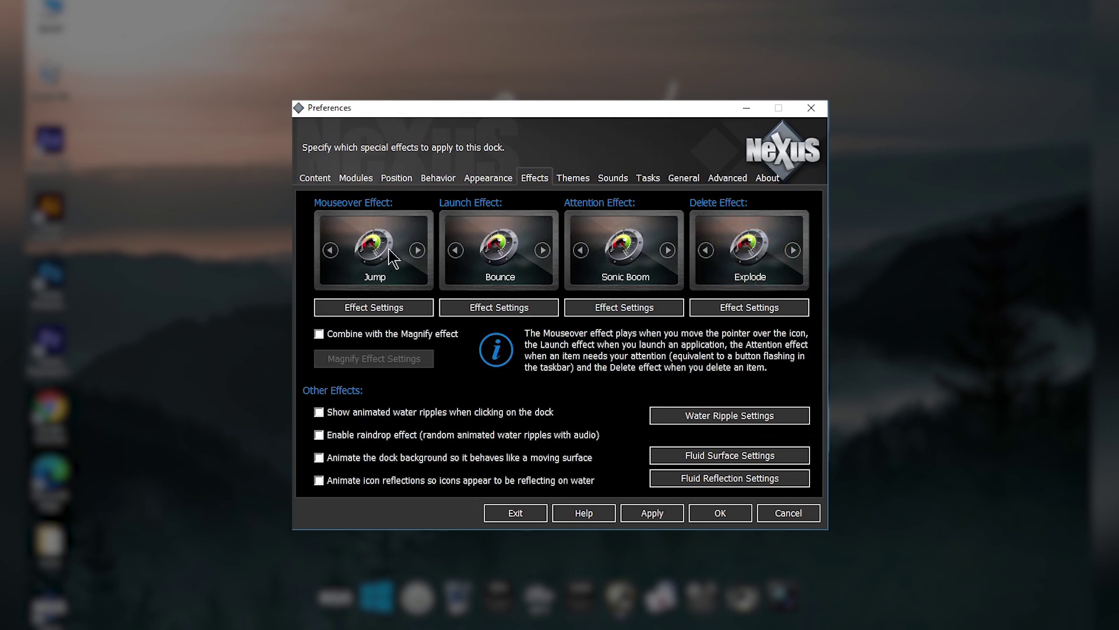
Step: Lower the Jump effect's magnitude slightly, then apply and close Nexus Preferences
left_click(373, 308)
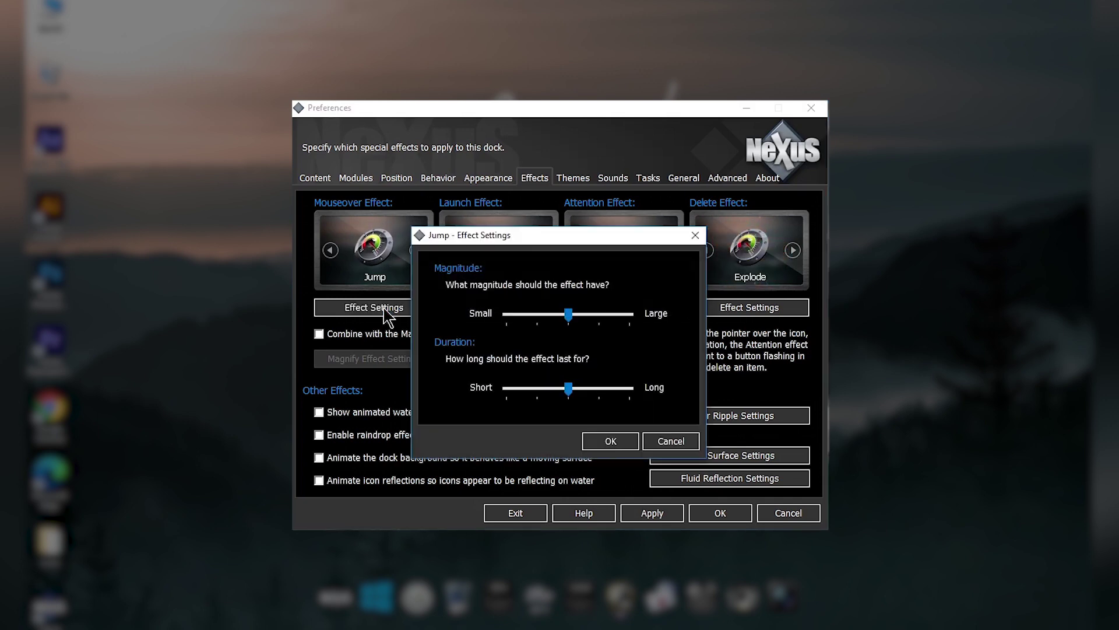
left_click(554, 313)
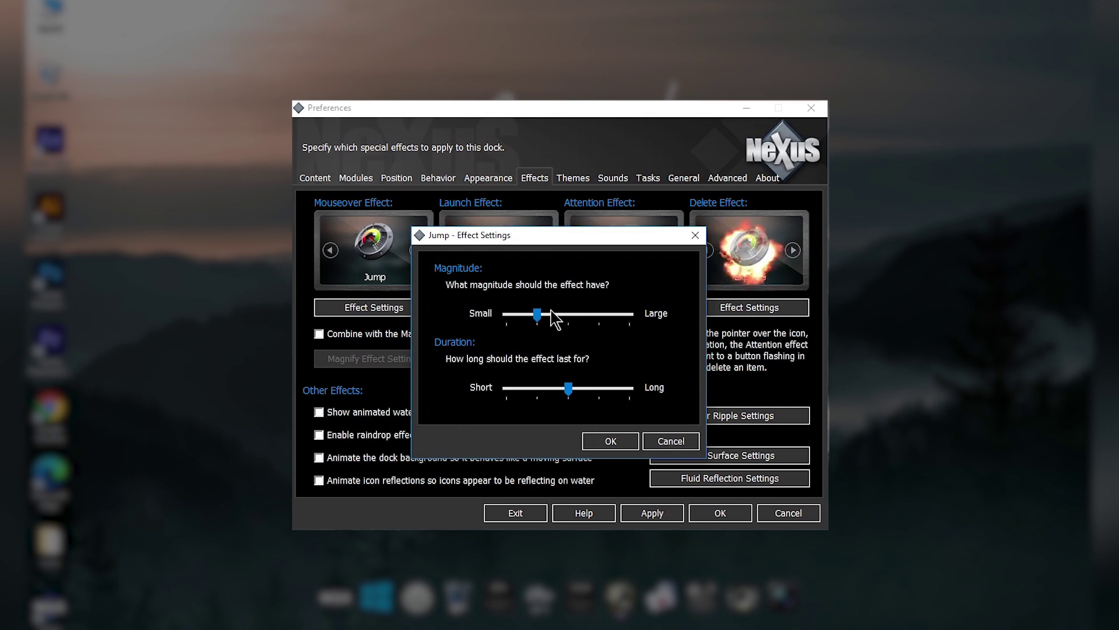
left_click(610, 442)
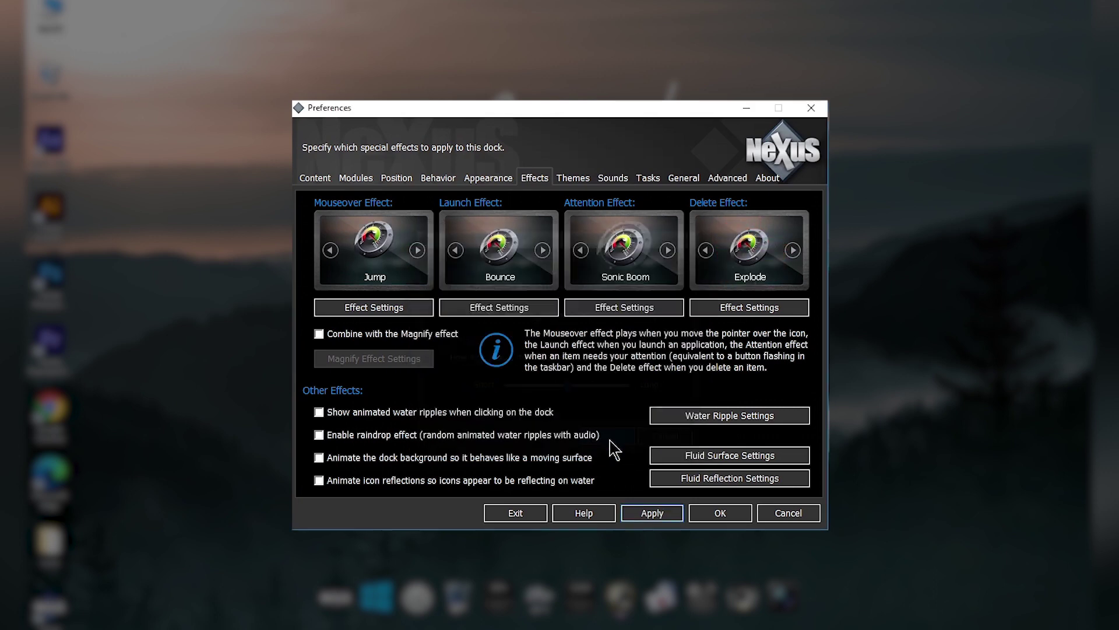
left_click(659, 518)
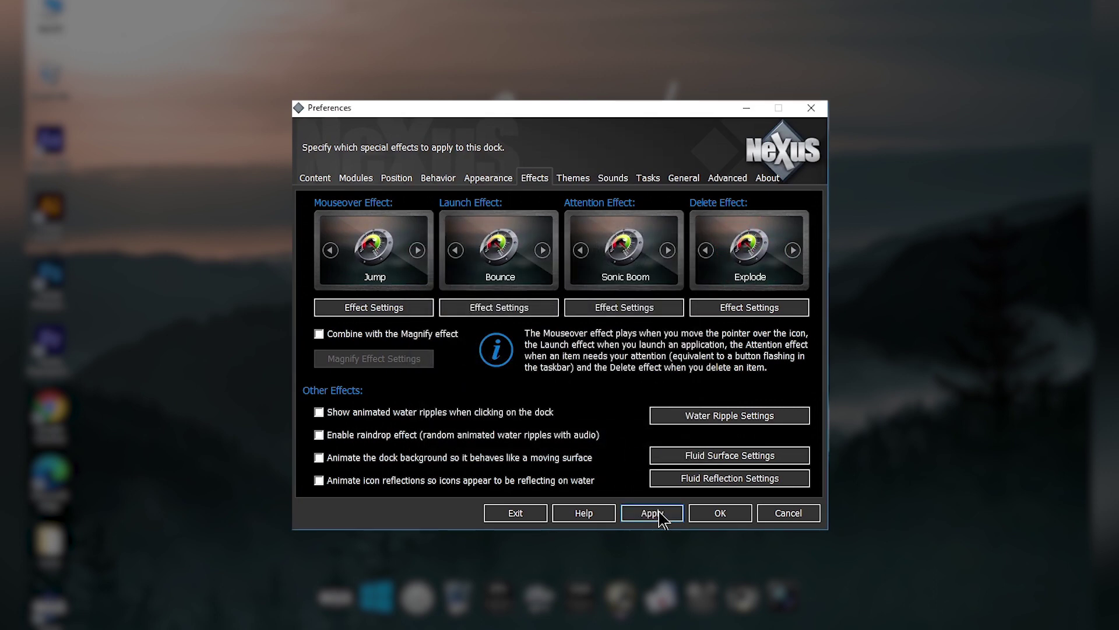
left_click(720, 513)
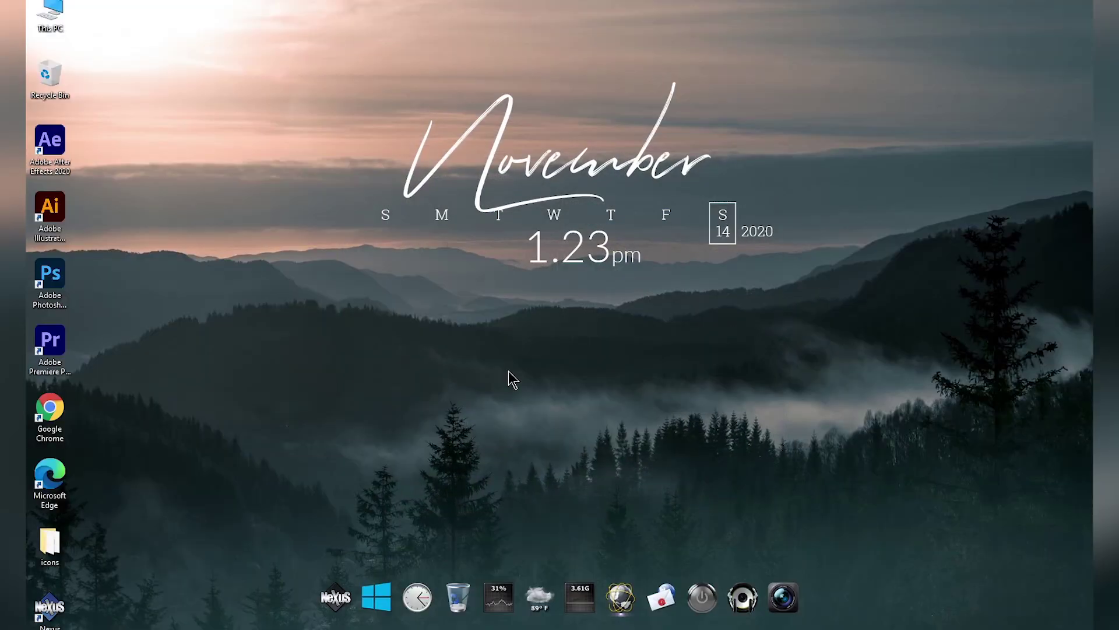
Step: Refresh the desktop and remove the Start Menu entry from the dock
right_click(425, 331)
left_click(443, 365)
right_click(376, 597)
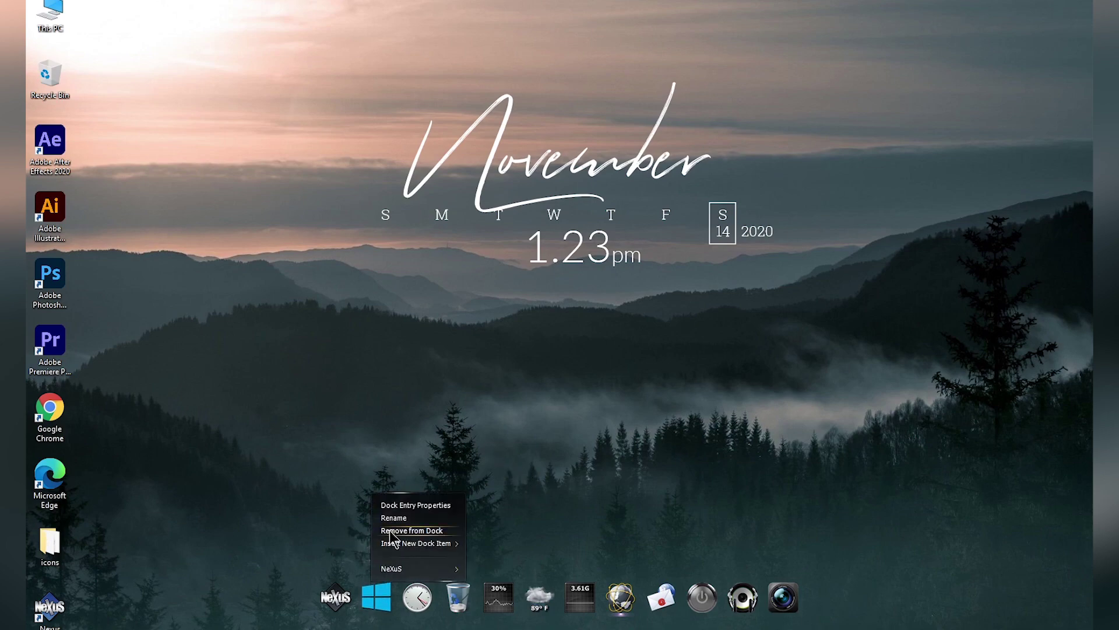
left_click(411, 531)
left_click(637, 388)
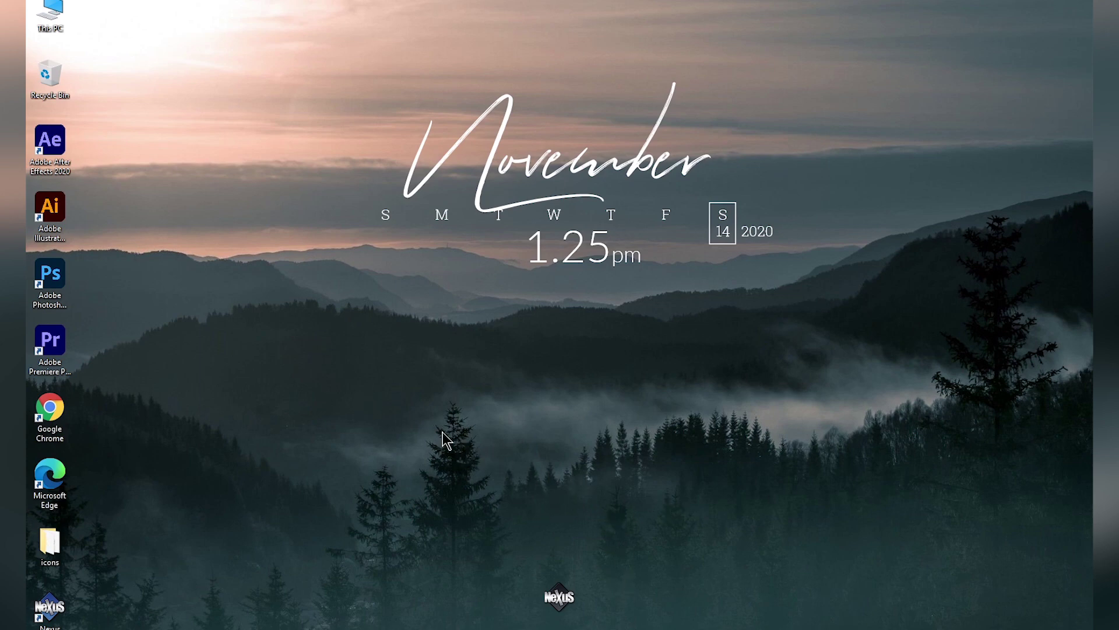
Step: Add the Premiere Pro, Illustrator, Photoshop and Chrome desktop shortcuts to the dock
left_click_drag(62, 351, 580, 602)
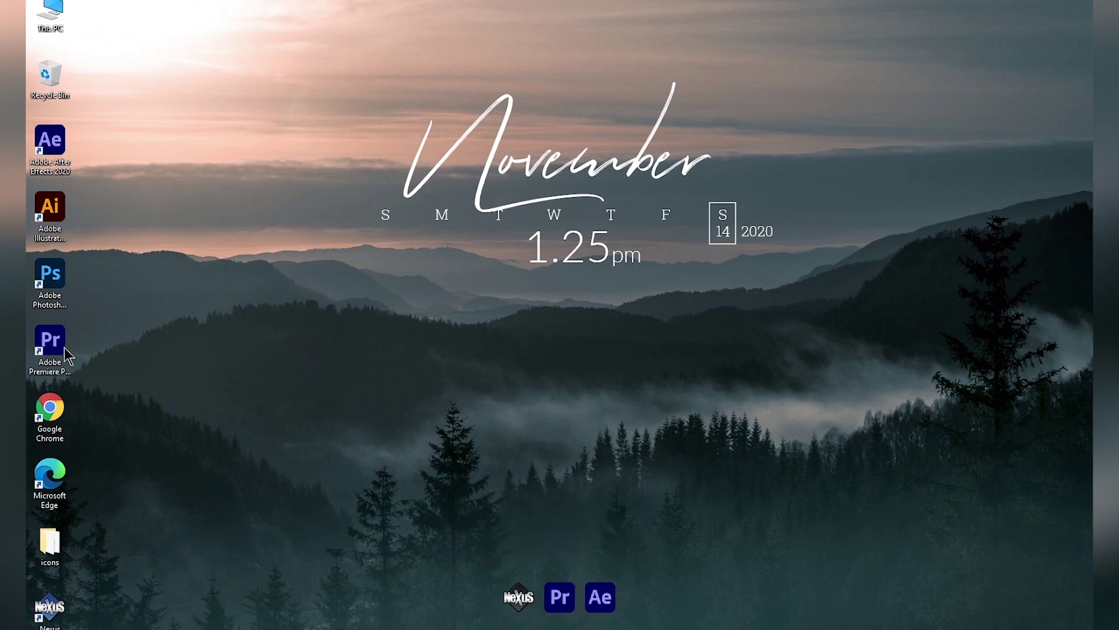
left_click_drag(50, 209, 642, 618)
left_click_drag(50, 274, 642, 601)
left_click_drag(49, 408, 638, 593)
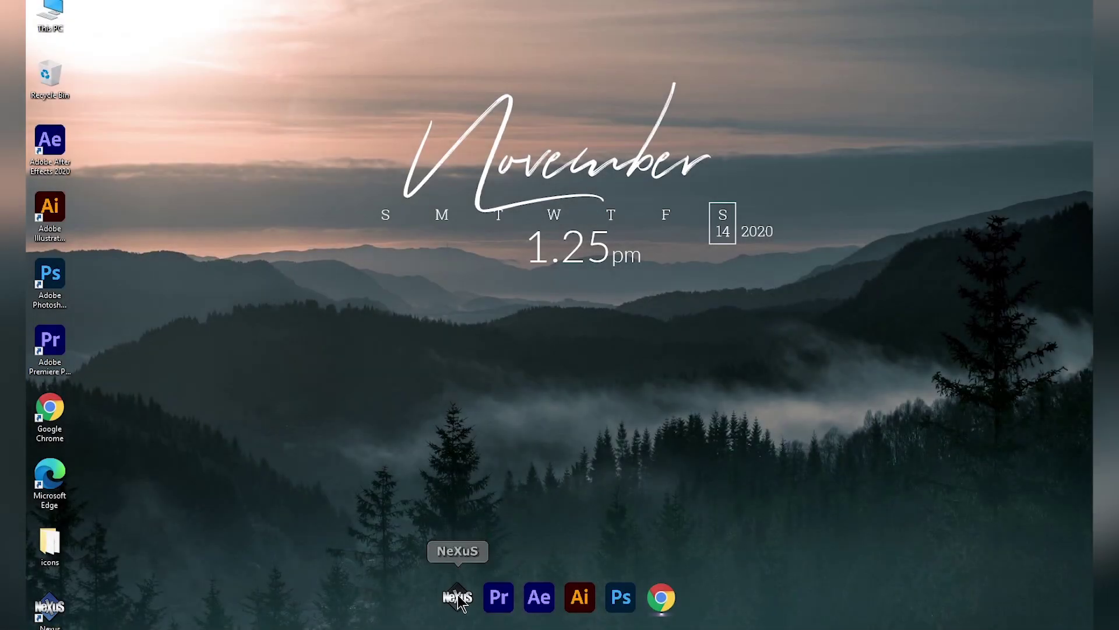
Step: Remove the NeXuS icon from the dock and move Photoshop before Illustrator
right_click(457, 583)
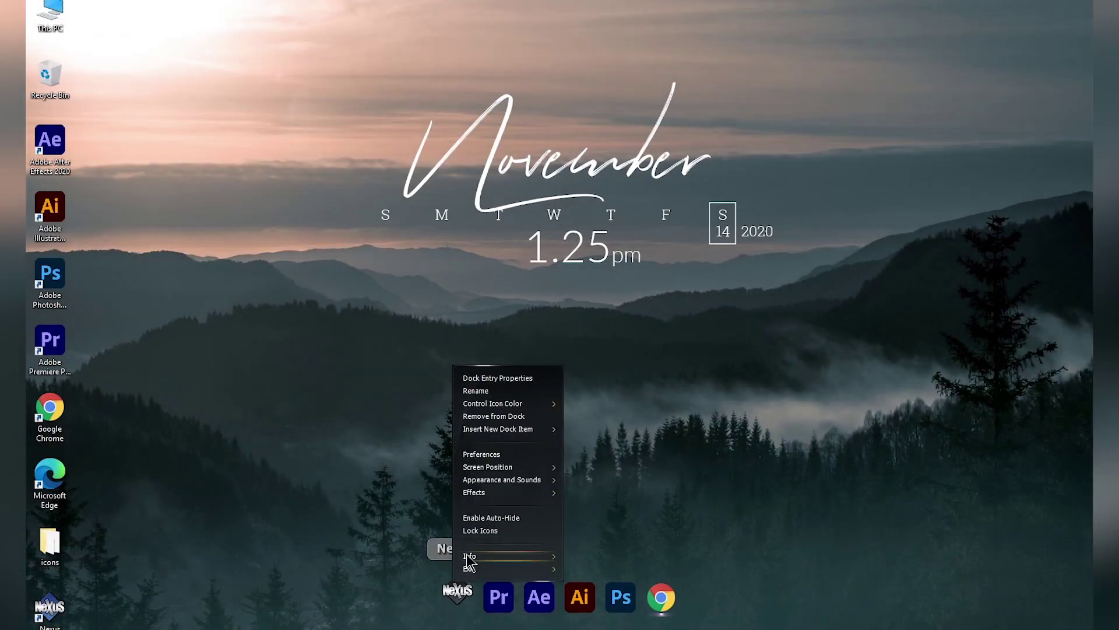
left_click(484, 416)
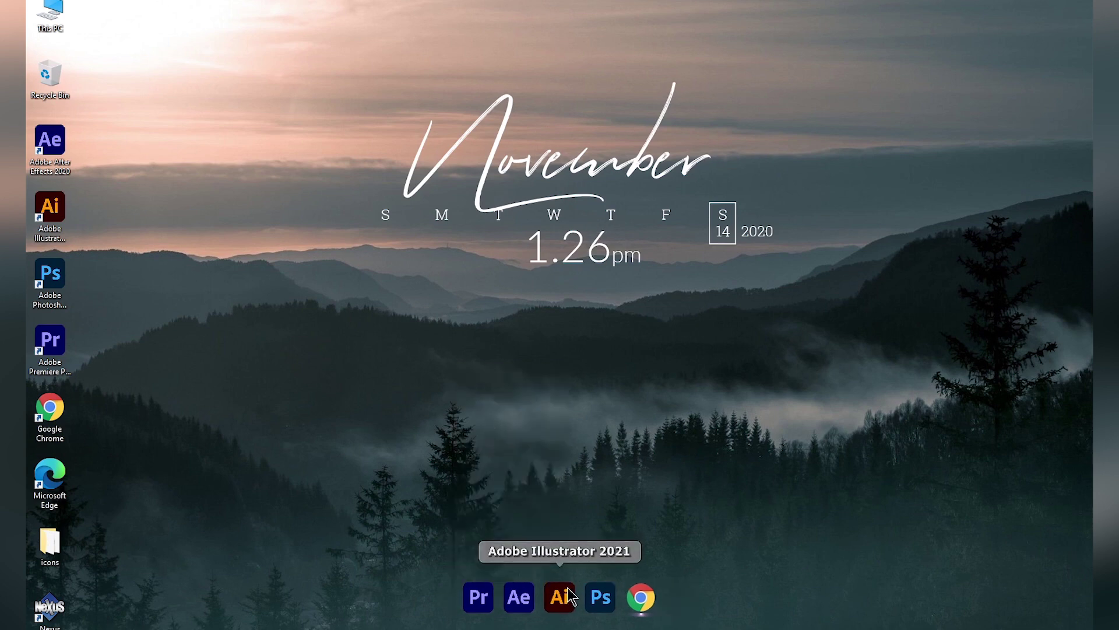
left_click_drag(601, 596, 557, 597)
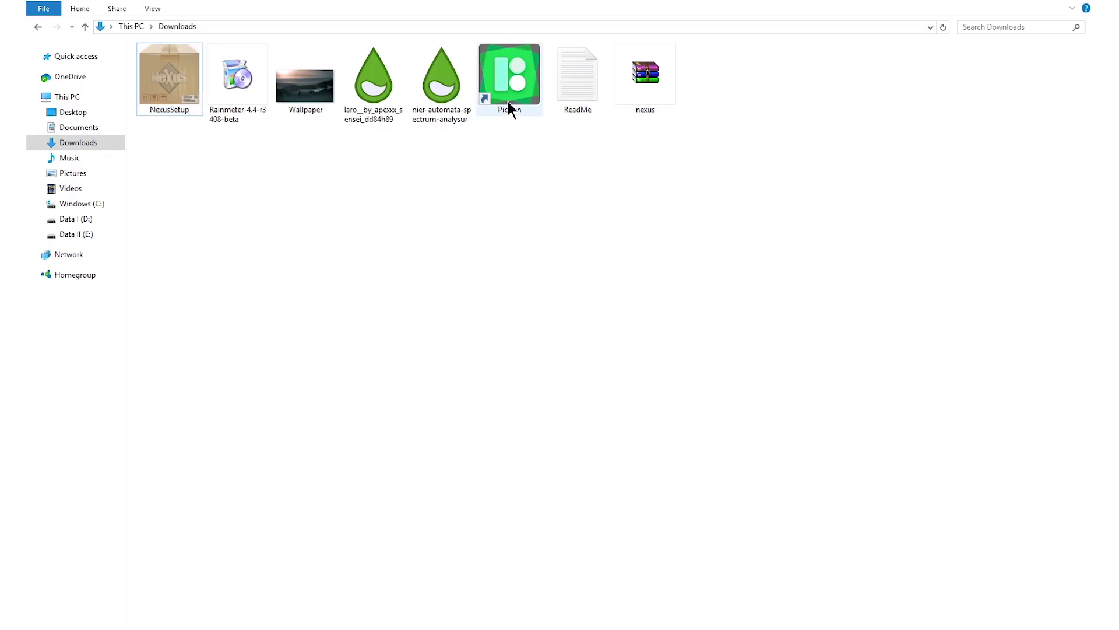
Step: Launch Icons8 Pichon with white #FFFFFF PNG output and Windows 10 style, searching 'premiere'
double_click(509, 105)
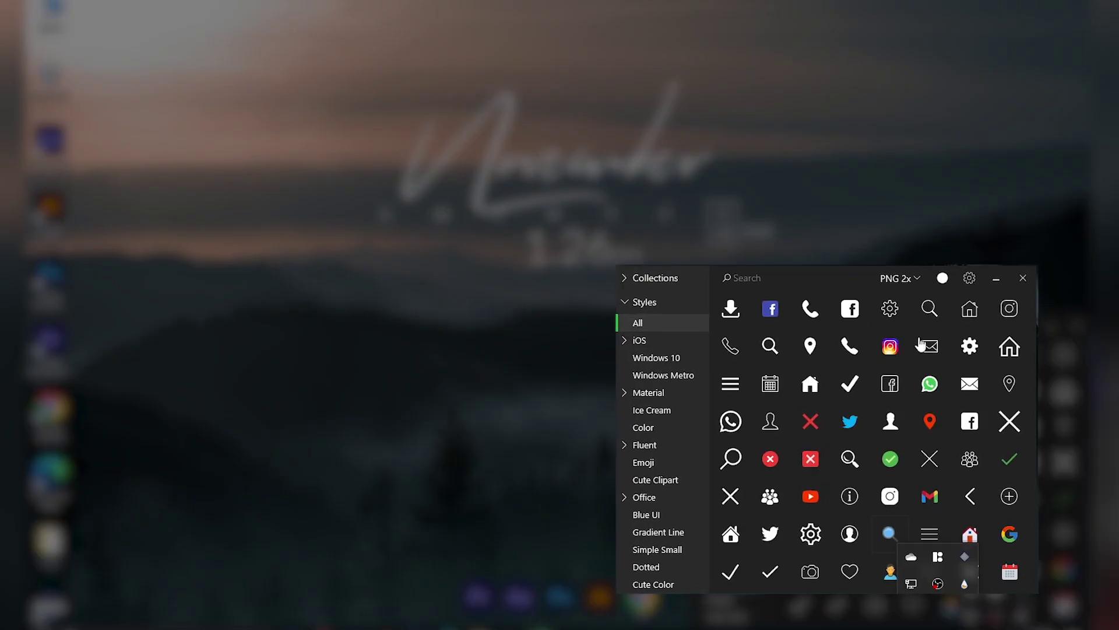
left_click(900, 278)
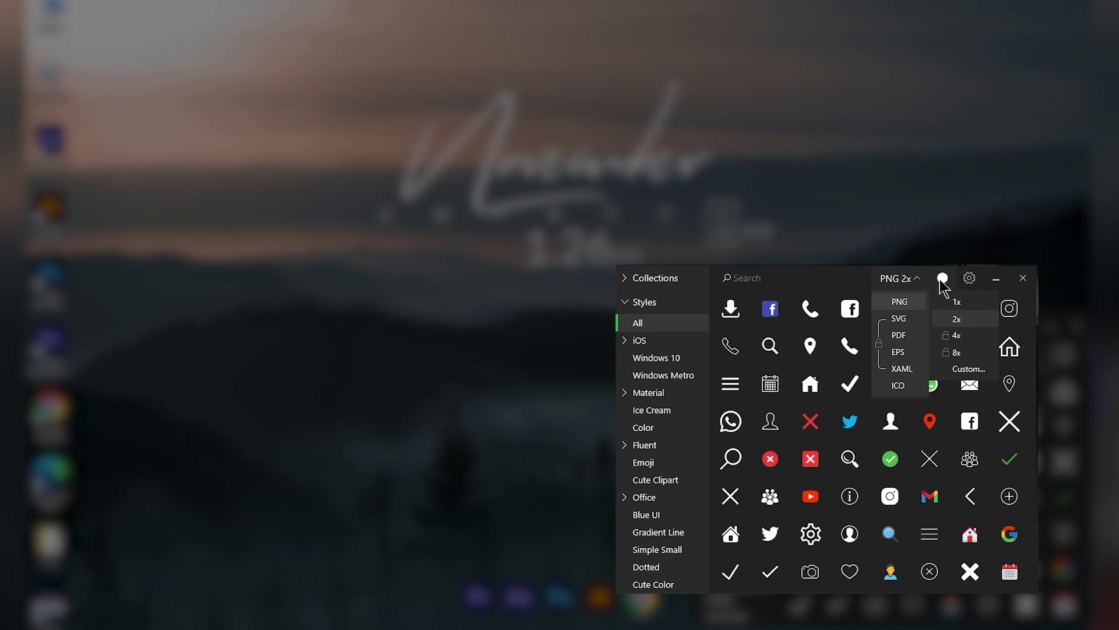
left_click(943, 279)
left_click(942, 279)
left_click_drag(927, 318, 892, 280)
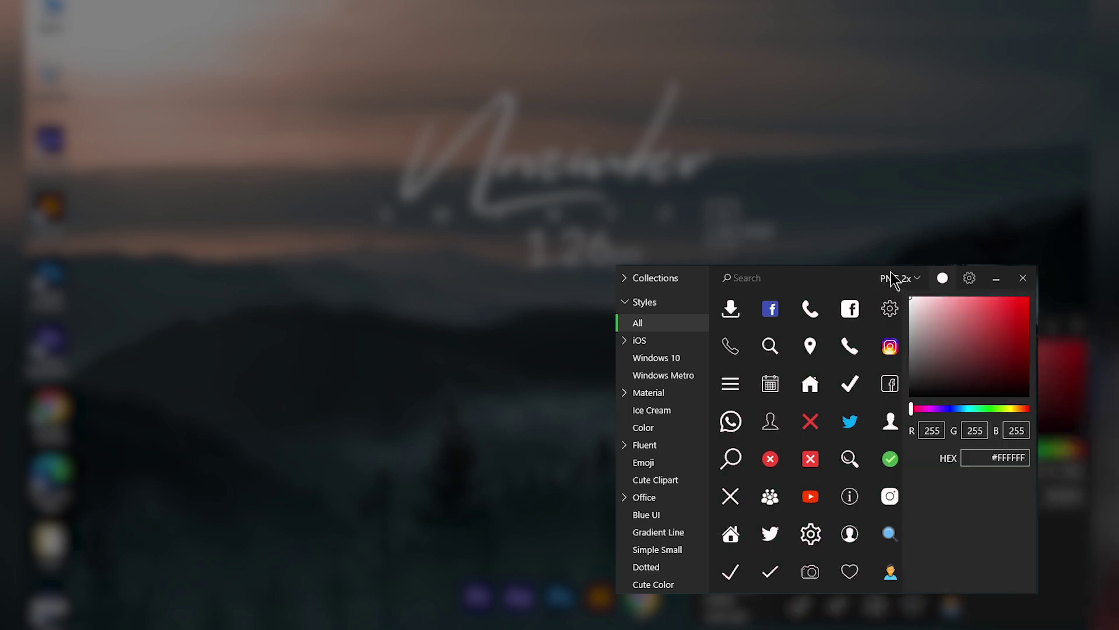
left_click(663, 358)
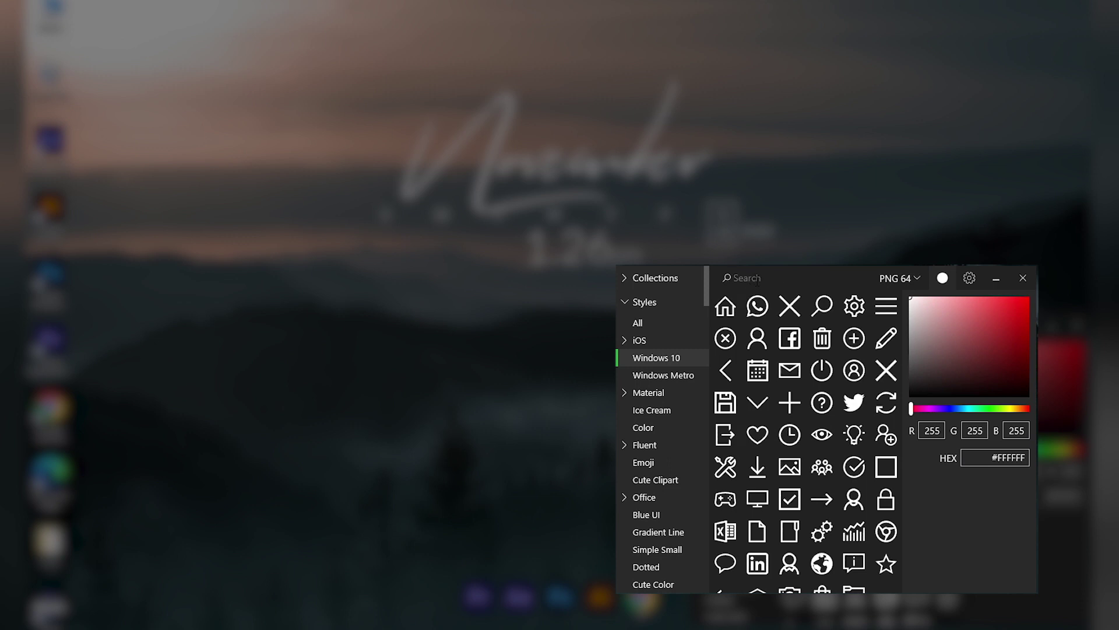
type("remiere")
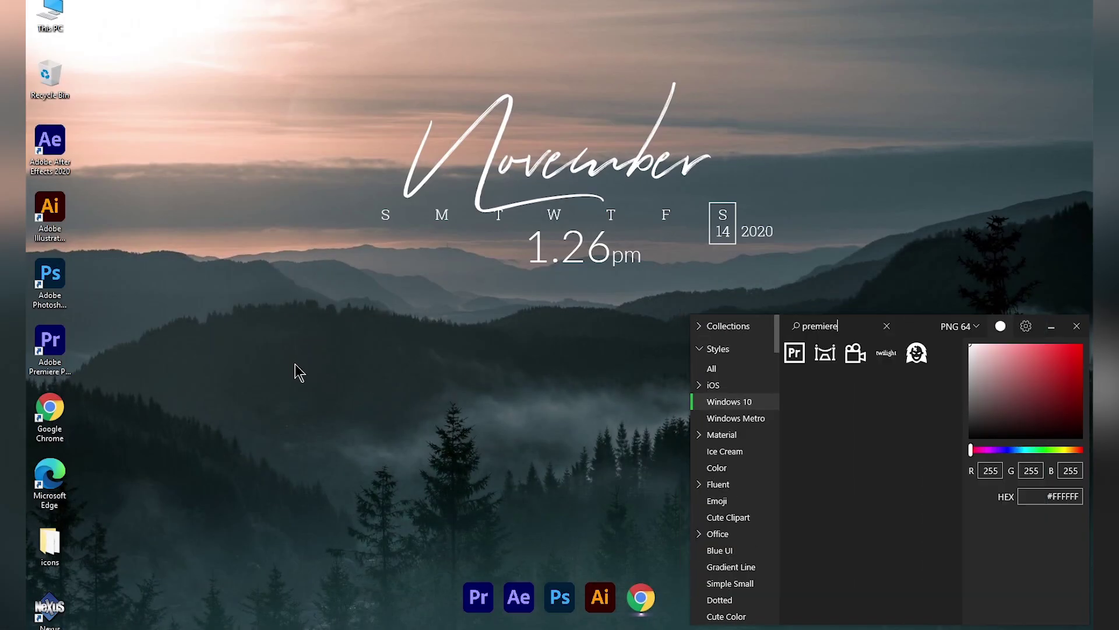
Step: Make a new folder called icons1 on the desktop via New > Folder
right_click(295, 364)
mouse_move(338, 516)
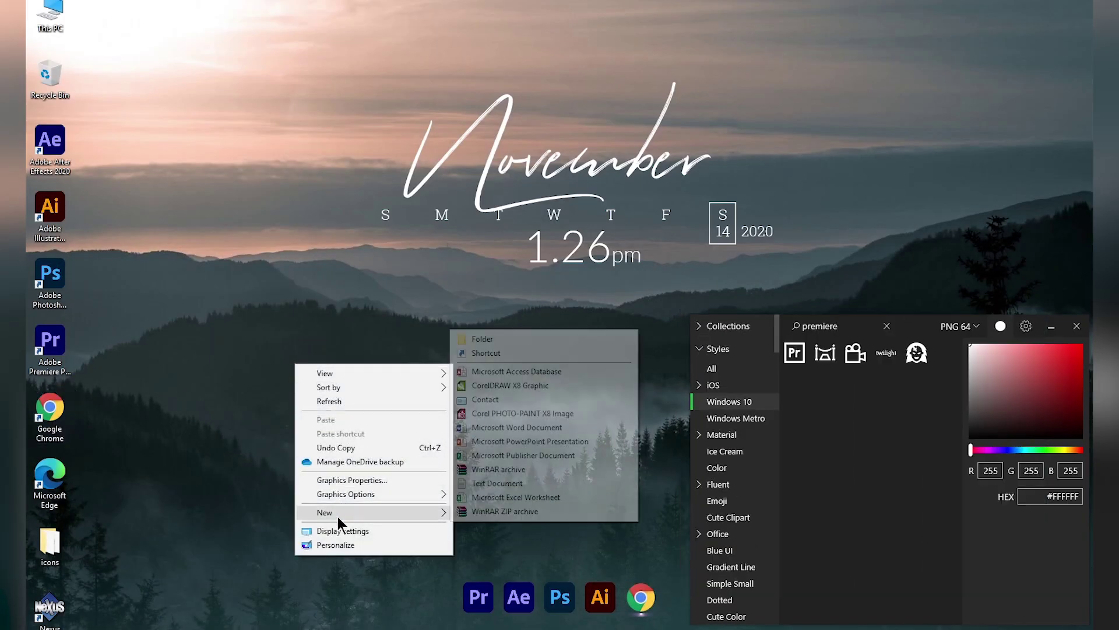
left_click(476, 339)
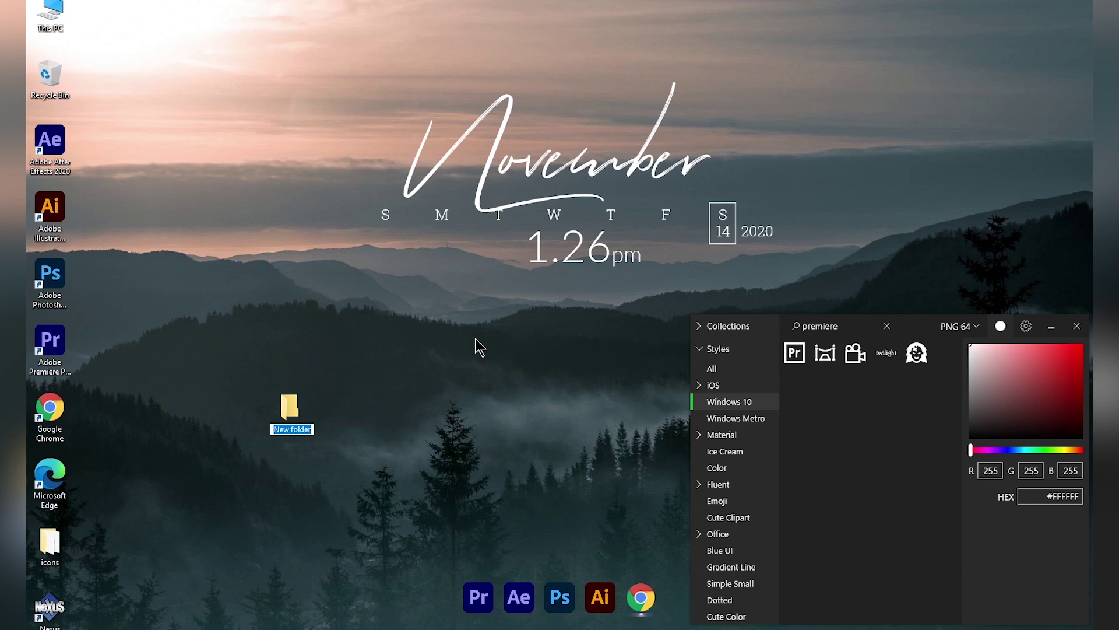
type("icons1")
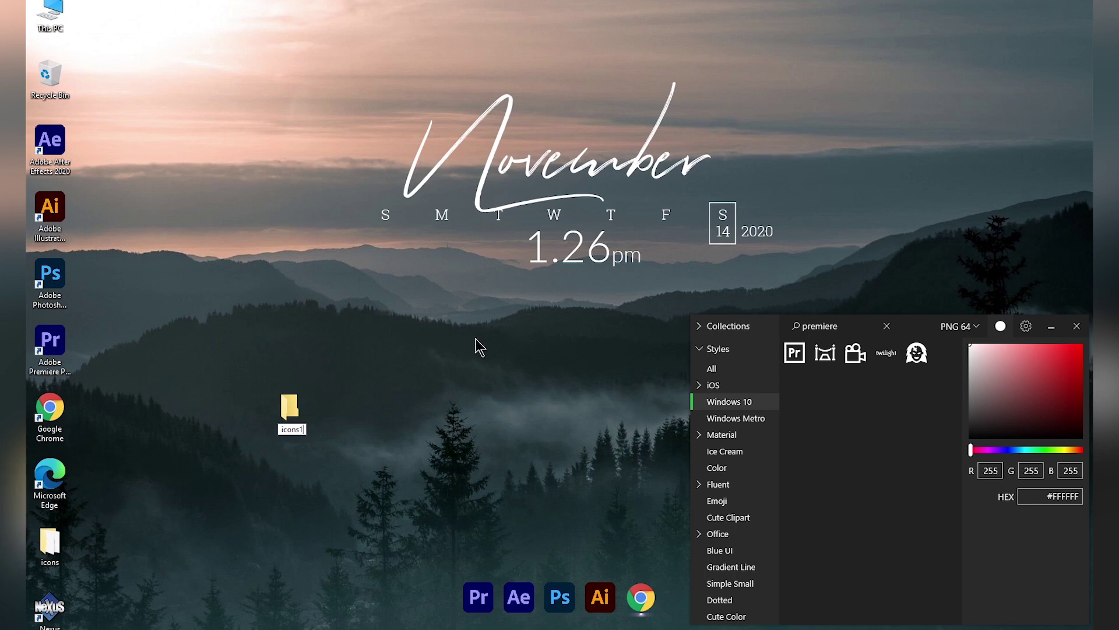
key("Return")
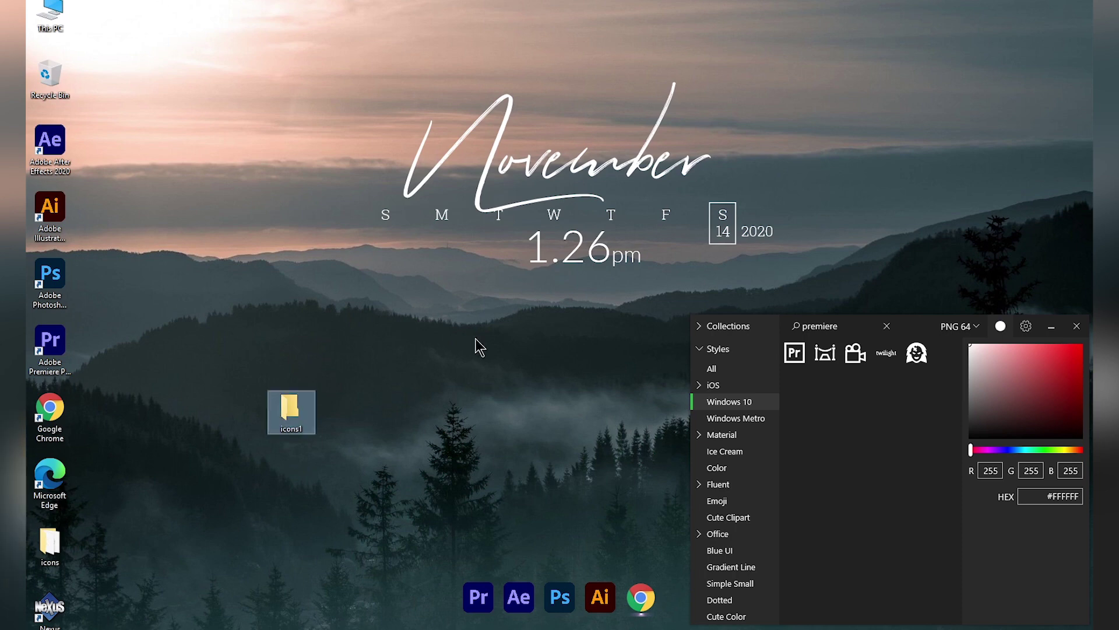
Step: Open icons1 and drag the Premiere Pro icon from Pichon into it
double_click(305, 426)
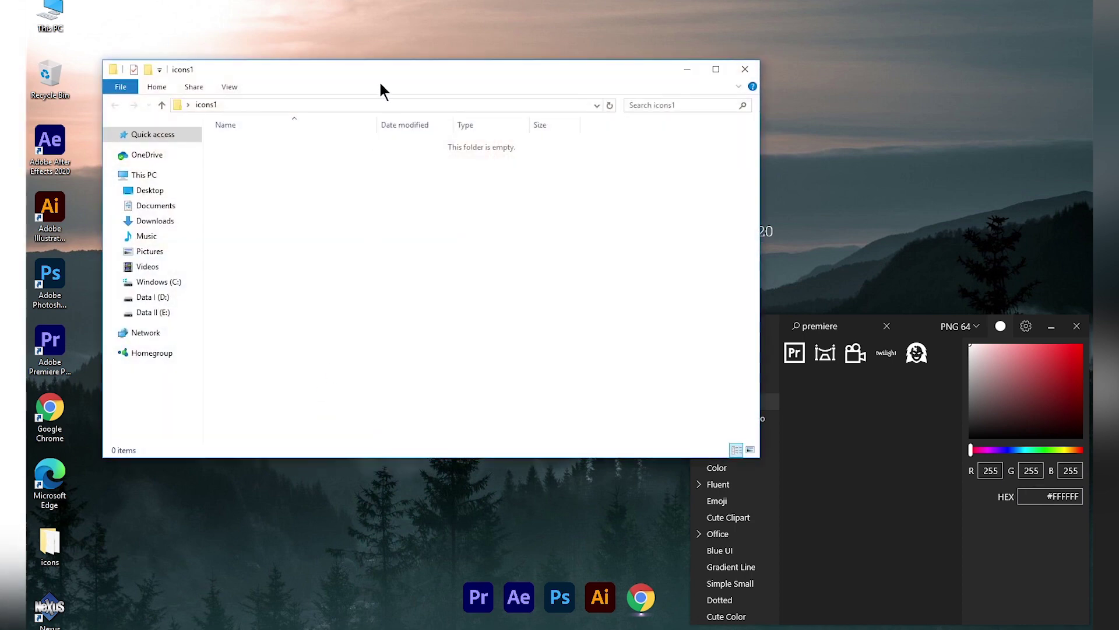
left_click_drag(378, 77, 364, 70)
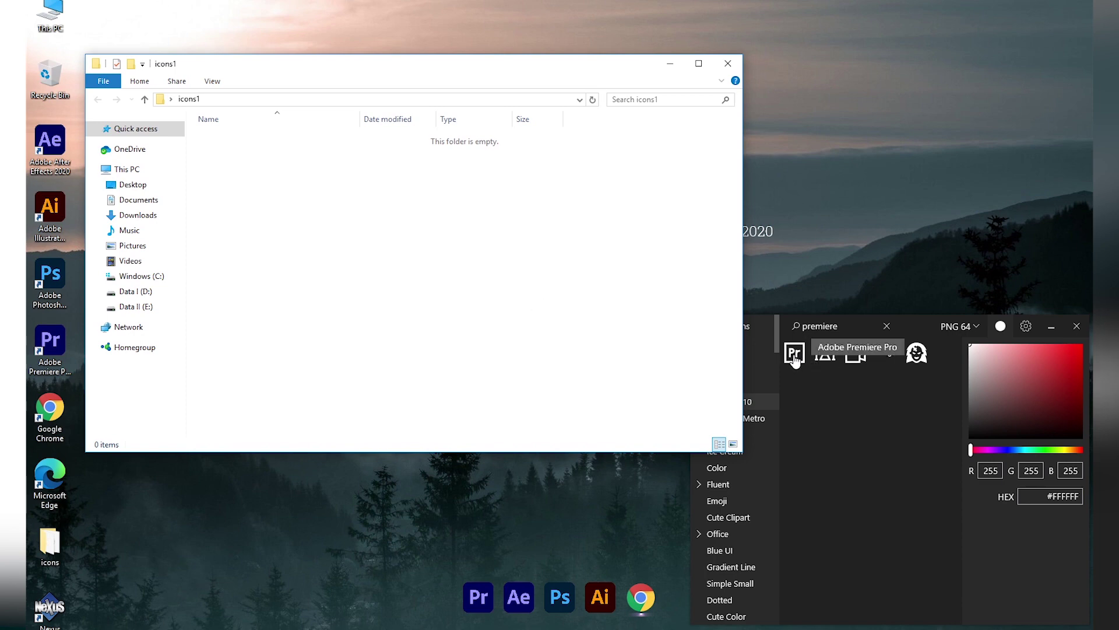
left_click(761, 353)
left_click_drag(498, 257, 560, 282)
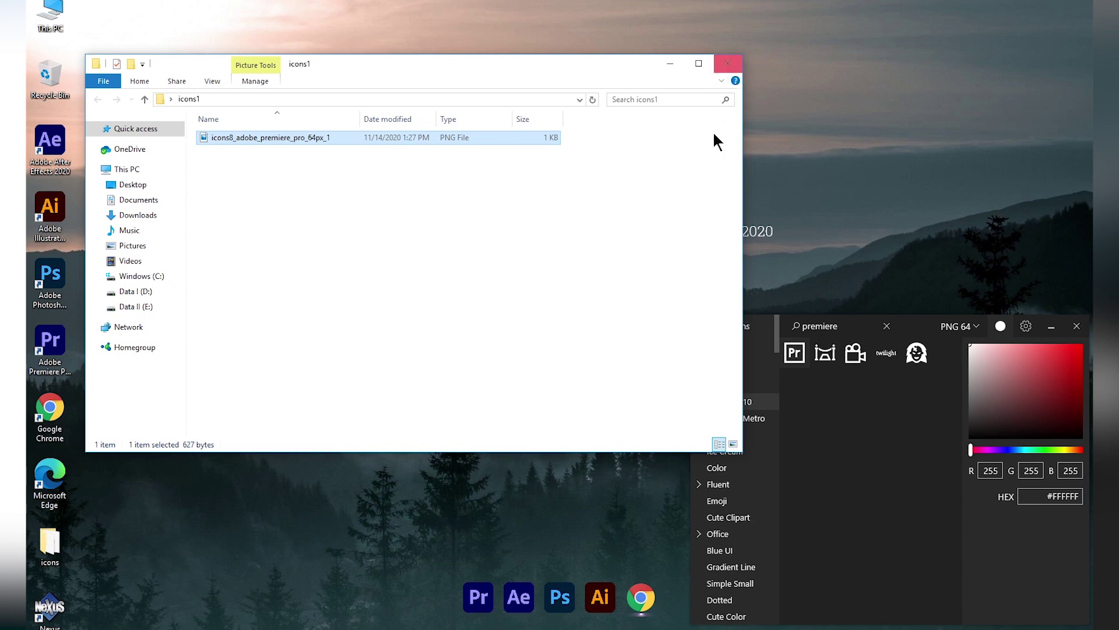
Step: Close the icons1 window and Pichon, then delete the icons1 folder from the desktop
left_click(728, 64)
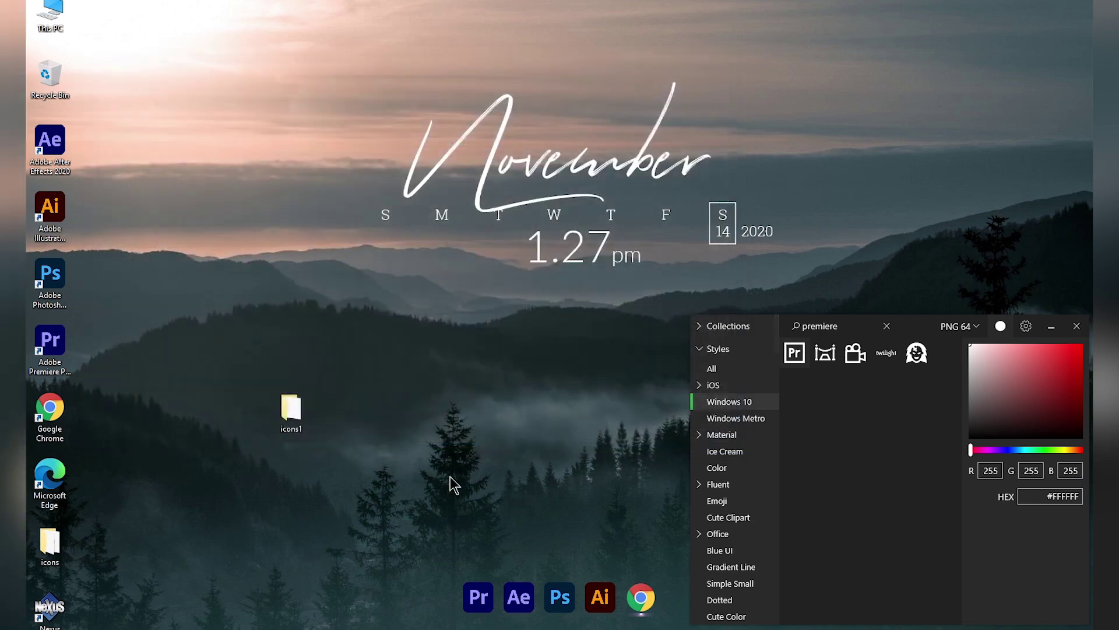
left_click(1076, 326)
left_click(303, 424)
key("Delete")
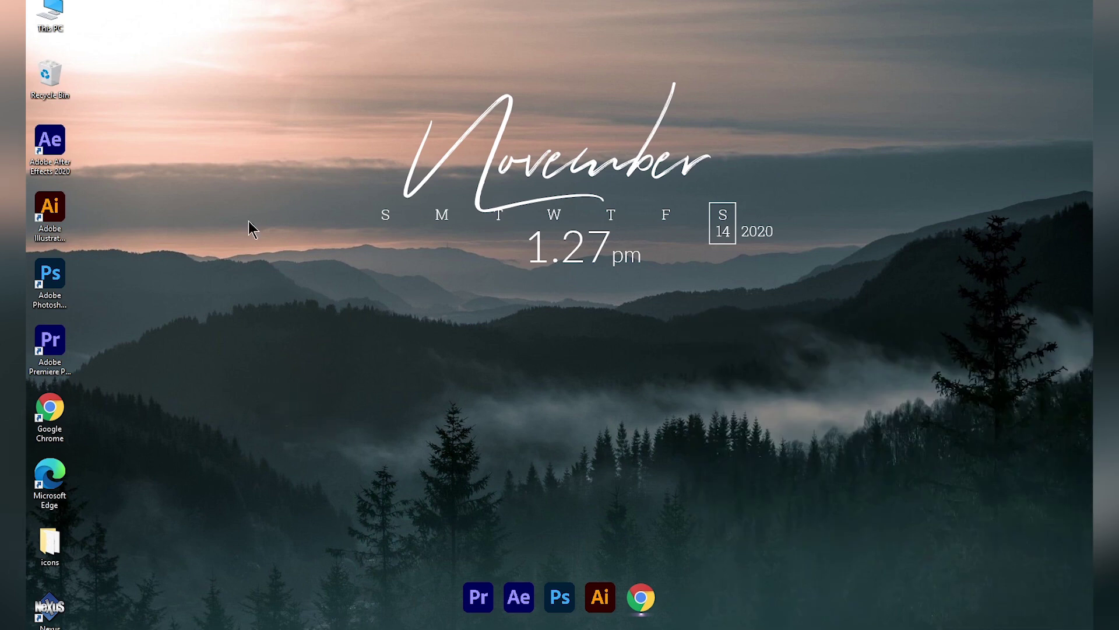
Step: Open the Premiere Pro dock entry's properties and start changing its icon
right_click(478, 594)
left_click(501, 467)
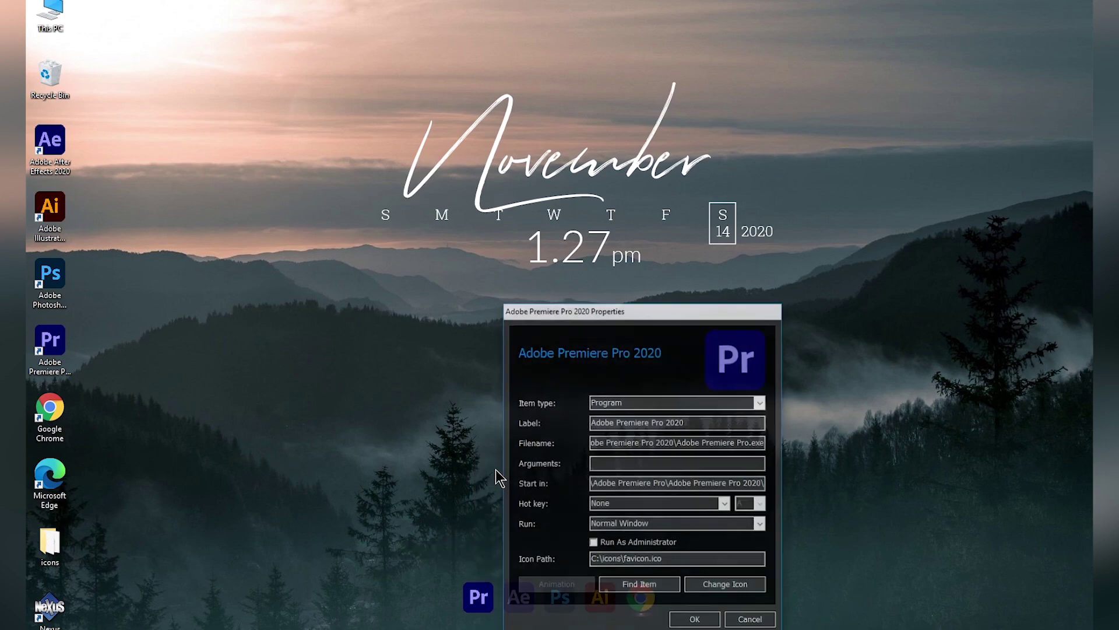
left_click_drag(592, 322, 452, 185)
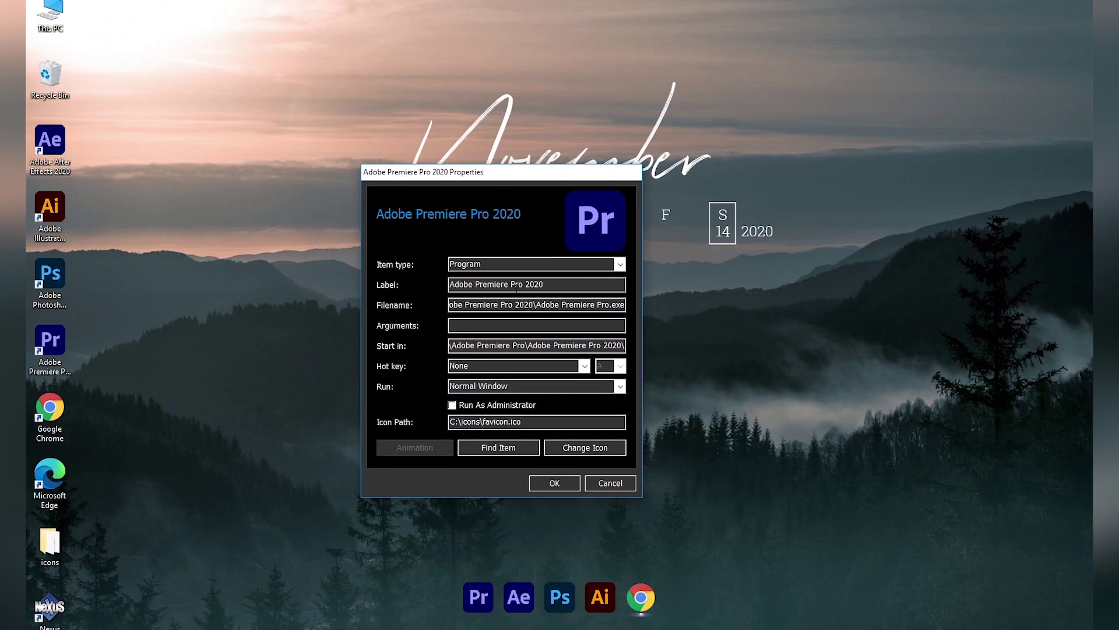
left_click(586, 454)
Step: Choose icons8_adobe_premiere_pro_125px from the desktop icons folder and confirm all dialogs
left_click(767, 369)
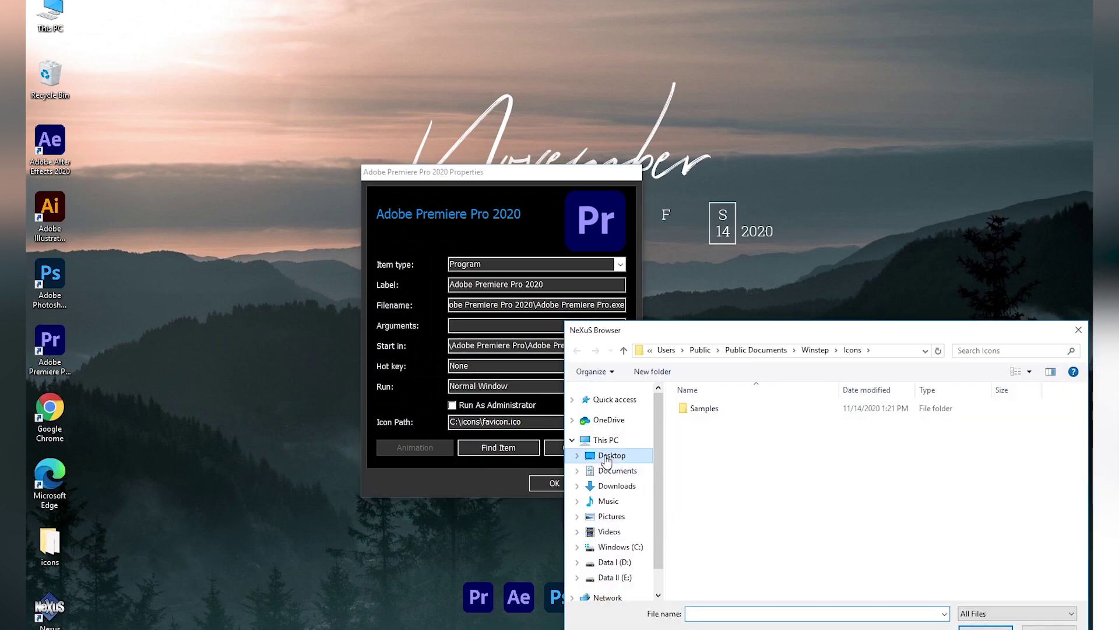
left_click(607, 461)
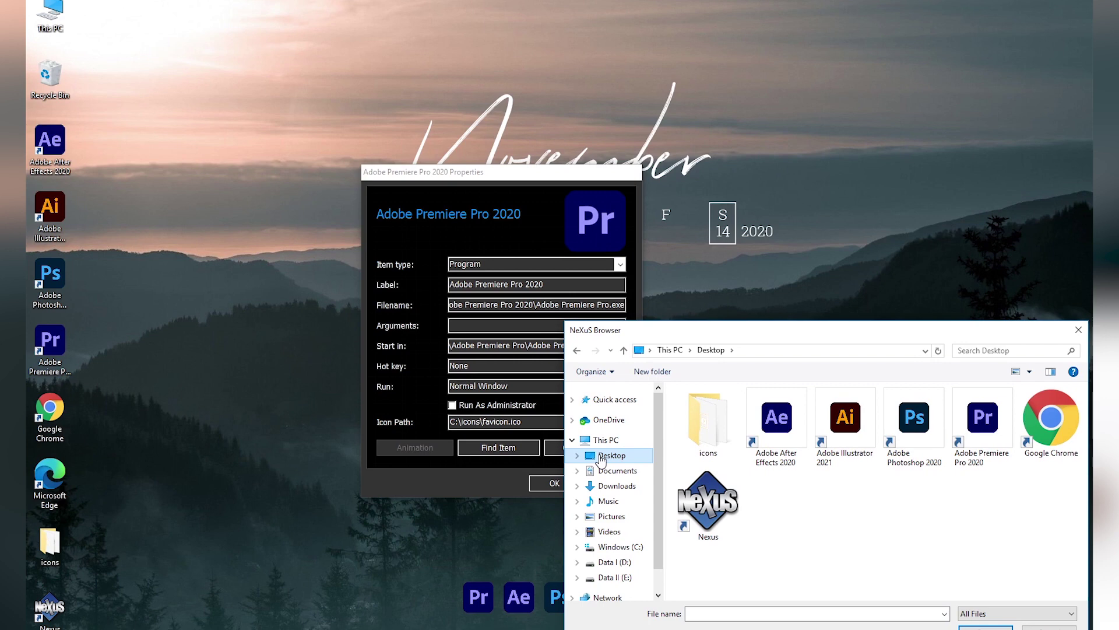
double_click(711, 432)
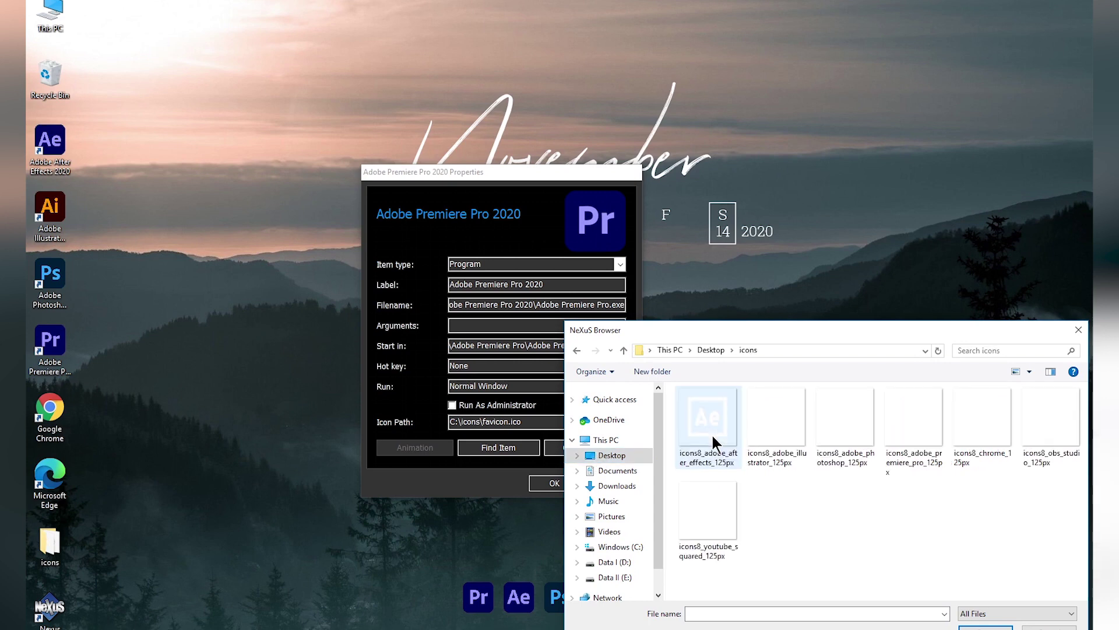
left_click(909, 420)
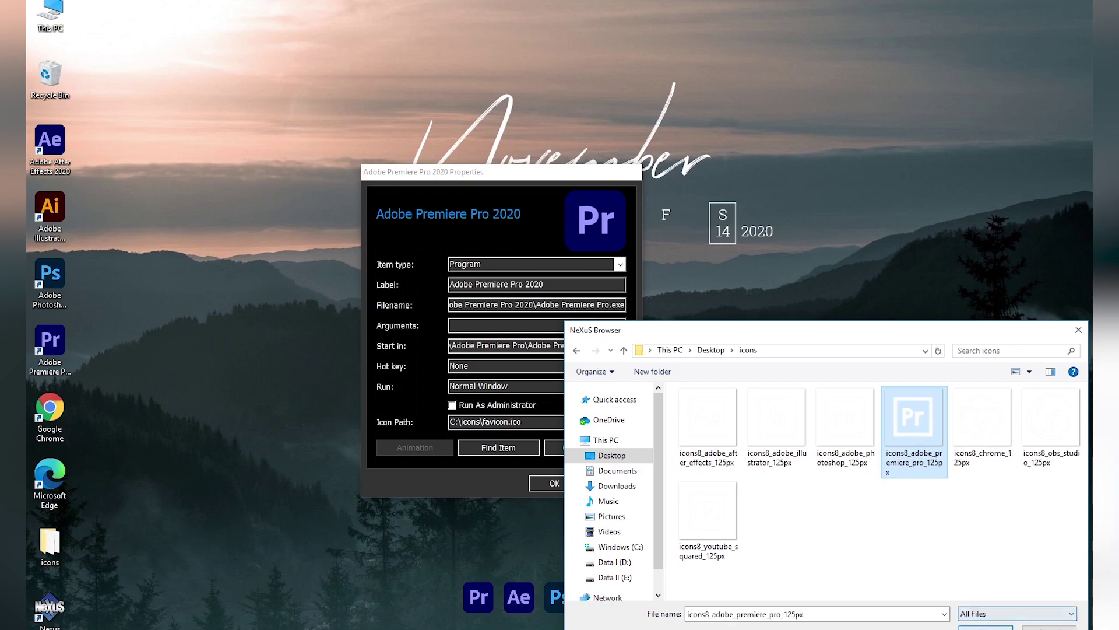
left_click(985, 627)
left_click(748, 556)
left_click(554, 483)
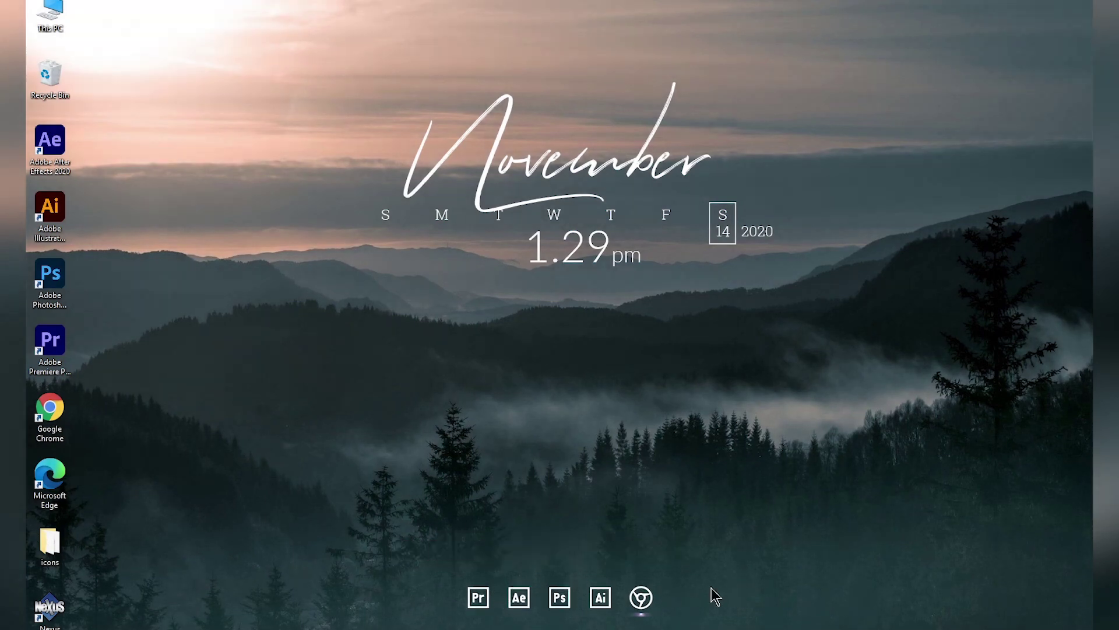
Step: Insert a new blank item into the dock beside Chrome
right_click(642, 597)
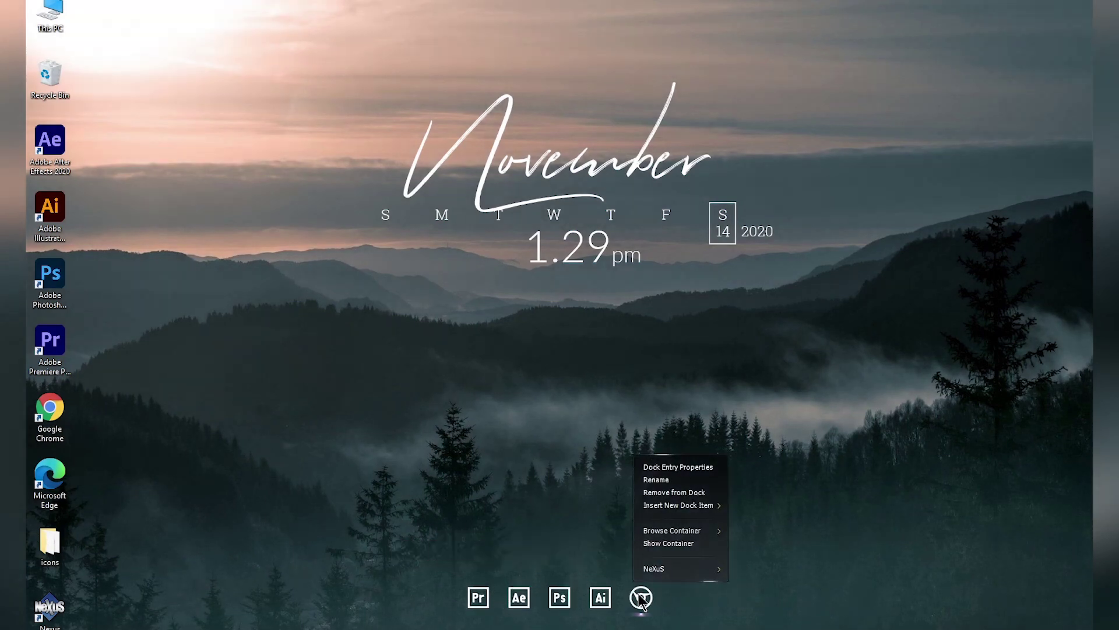
mouse_move(663, 509)
left_click(749, 511)
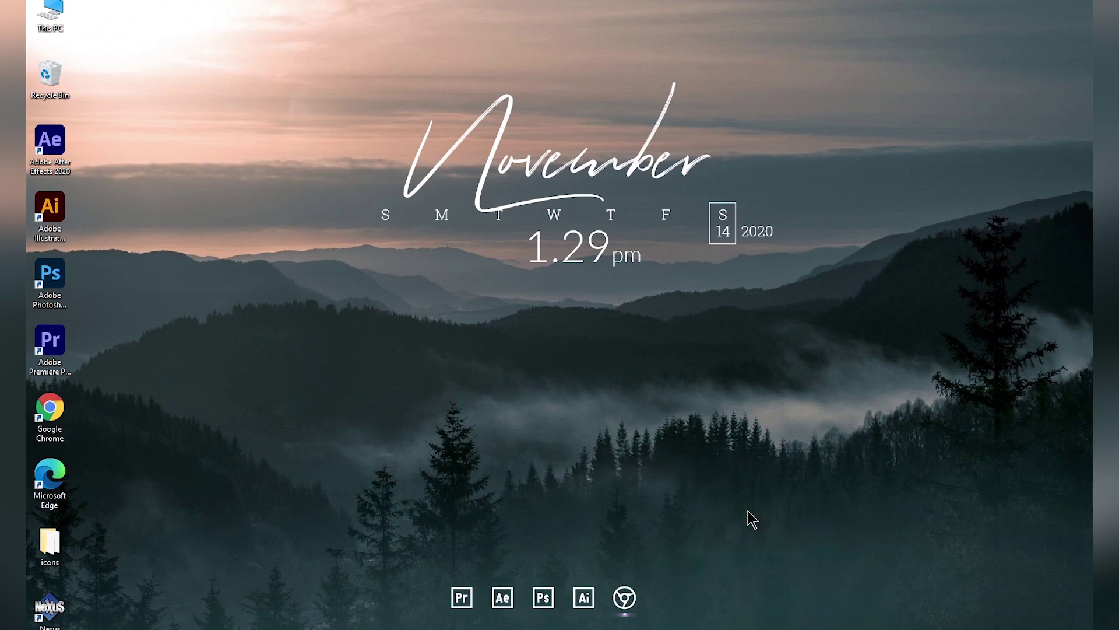
left_click_drag(848, 297, 537, 191)
Step: Set the new item's type to URL and clear its default label
left_click(574, 278)
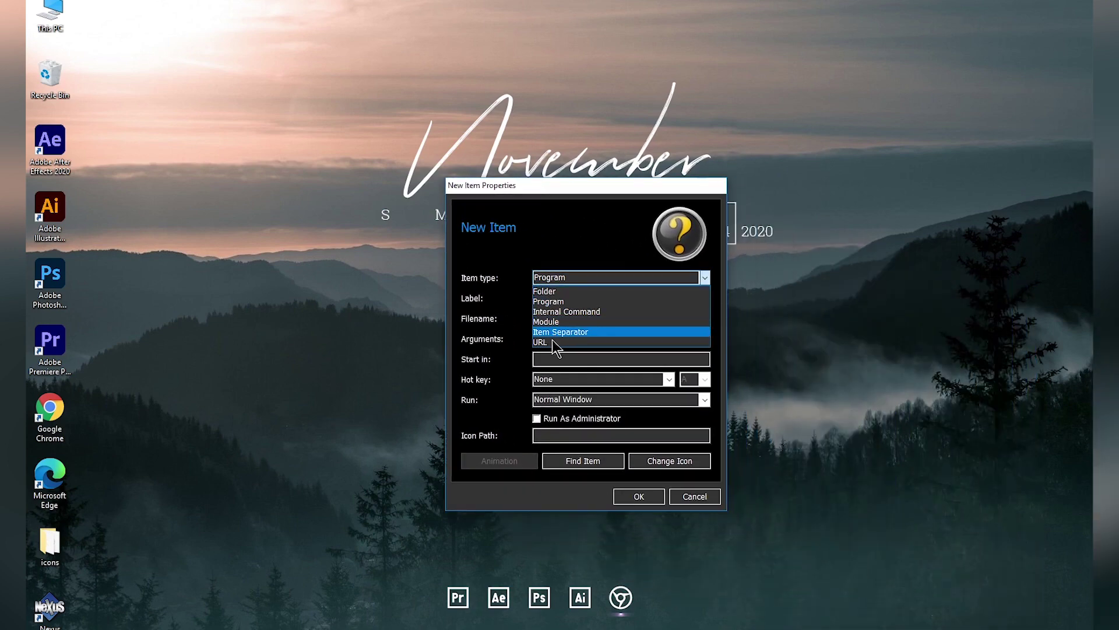
left_click(547, 342)
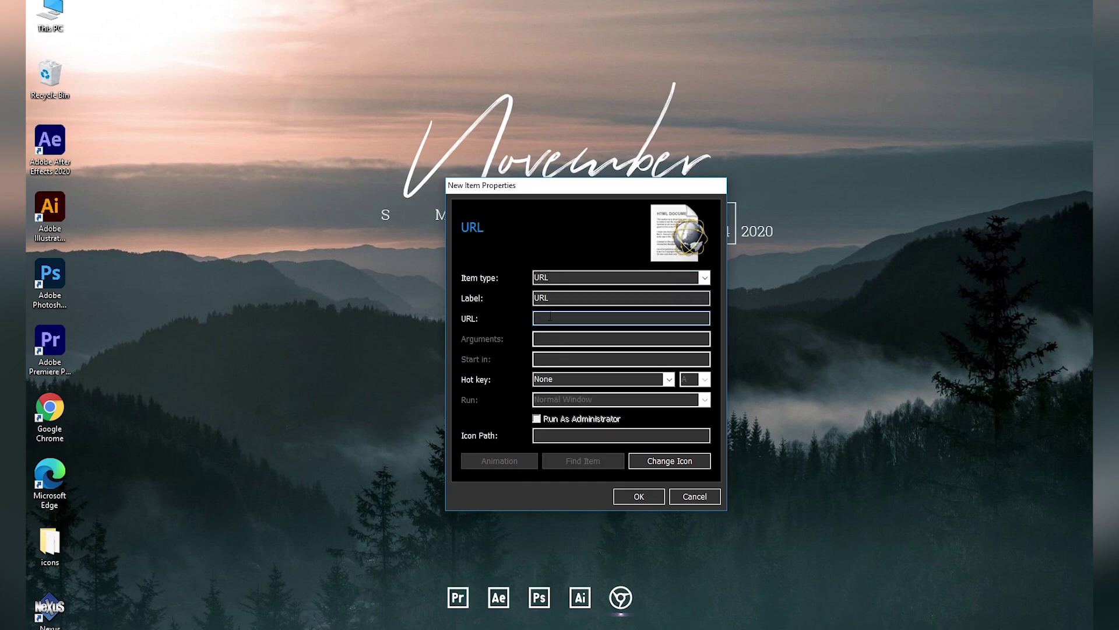
key("Tab")
key("BackSpace")
left_click(620, 599)
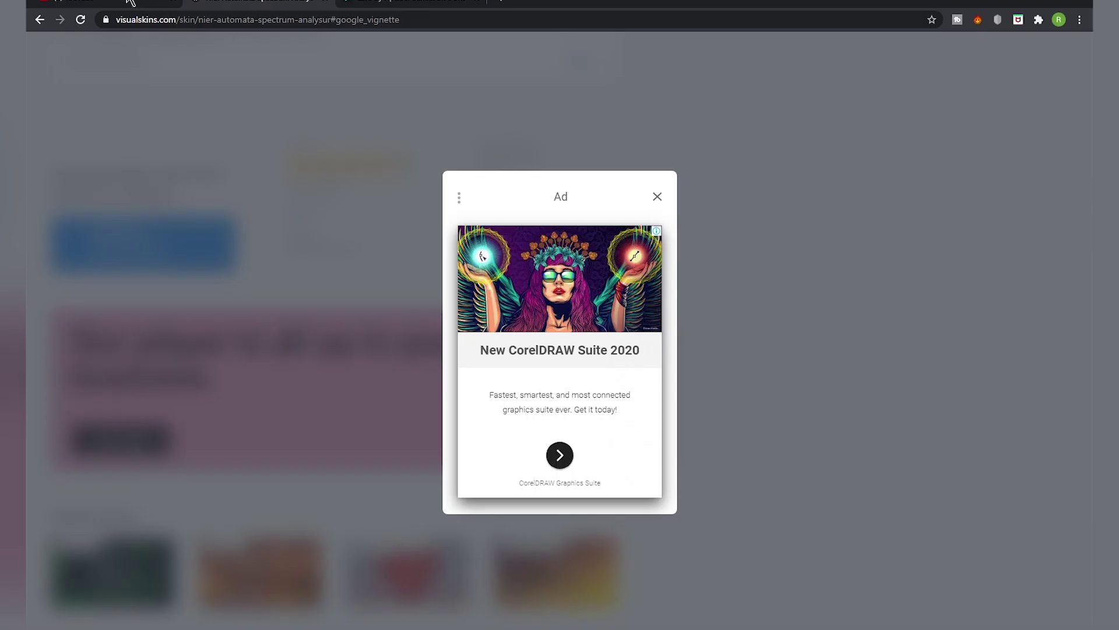
left_click(145, 8)
left_click(146, 19)
key("ctrl+c")
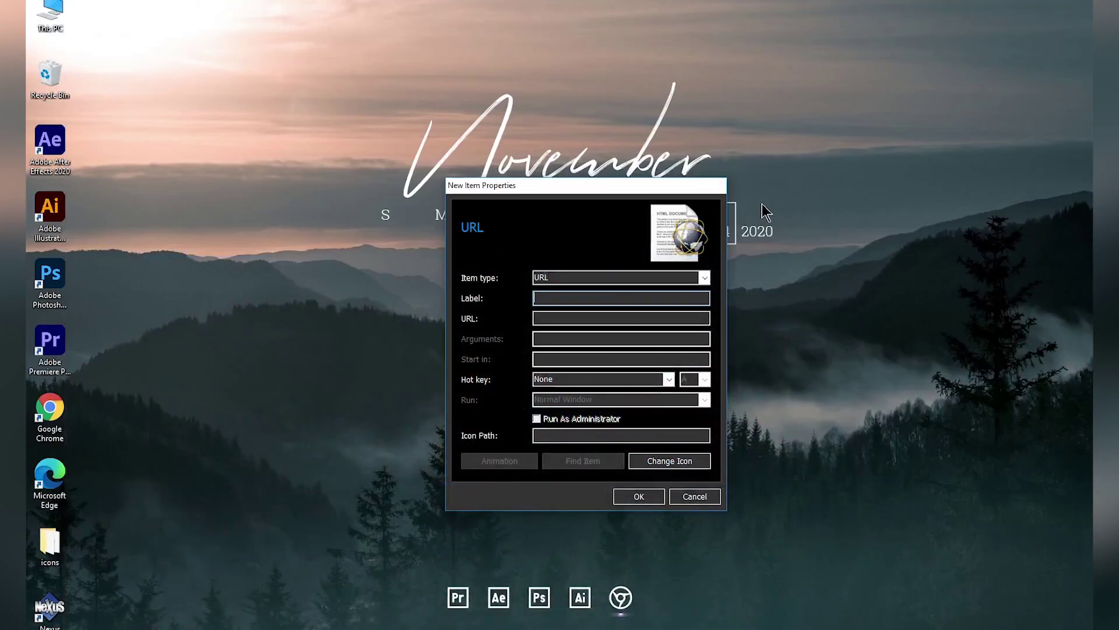
left_click(553, 319)
key("ctrl+v")
Step: Give the item the icons8 YouTube icon and save the new dock entry
left_click(670, 460)
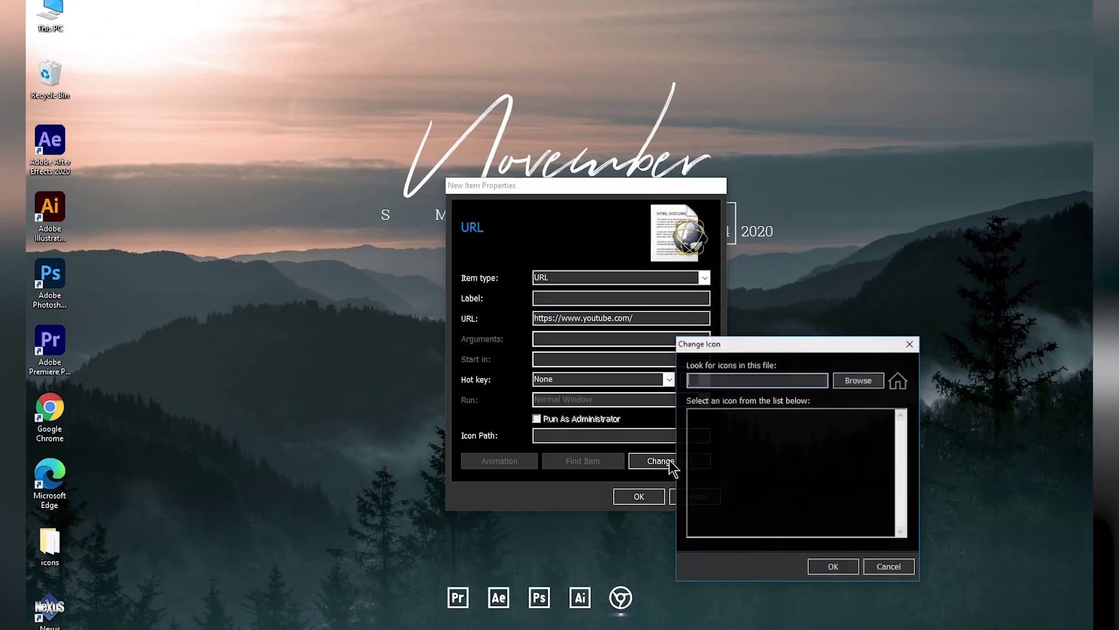
left_click(858, 380)
left_click(712, 515)
left_click(985, 626)
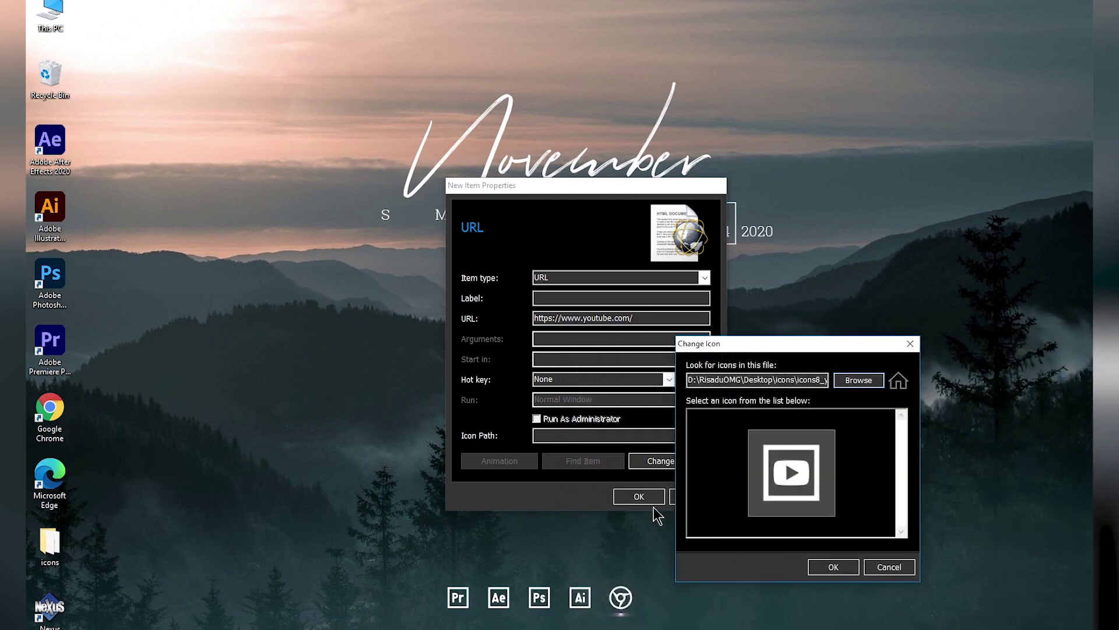
left_click(832, 568)
left_click(637, 496)
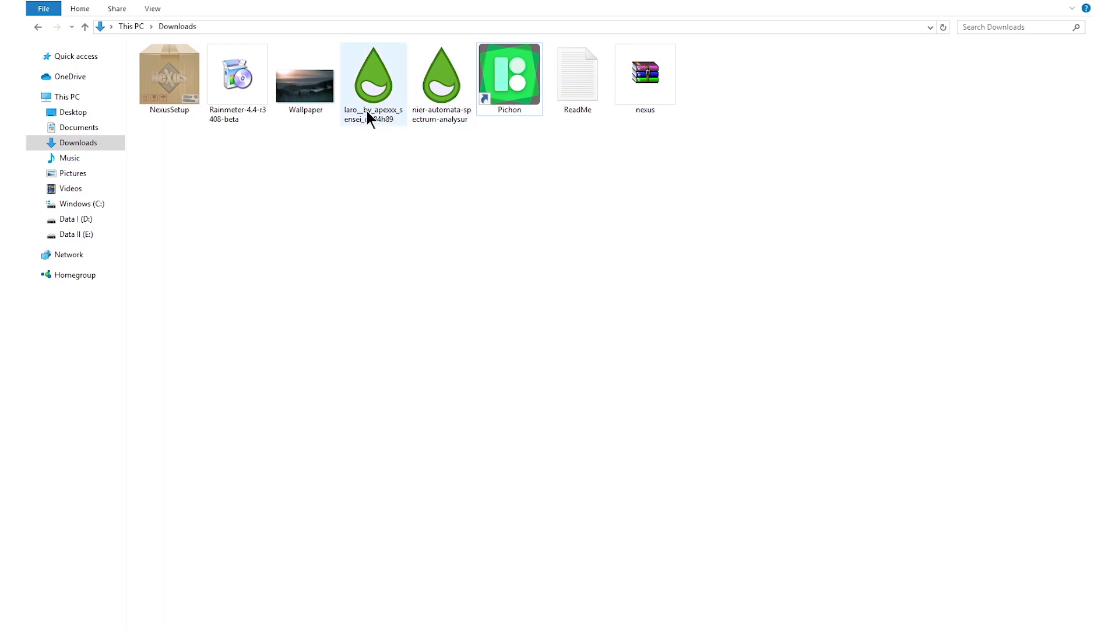
Step: Install the nier-automata-spectrum-analysur skin, place its visualizer above the dock, and refresh the desktop
double_click(435, 110)
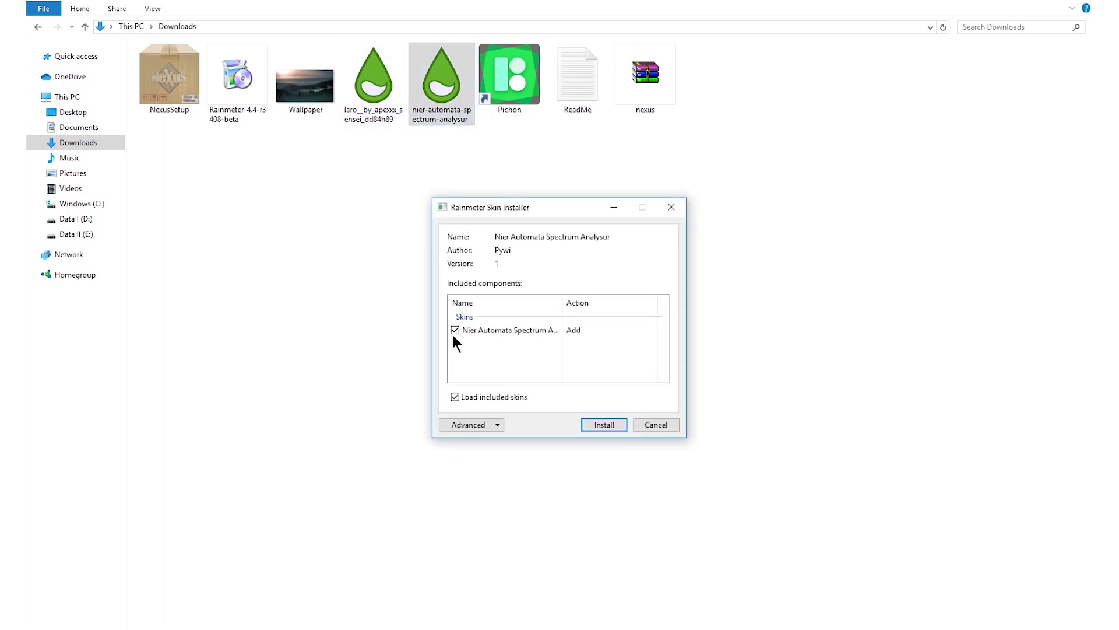
left_click(607, 425)
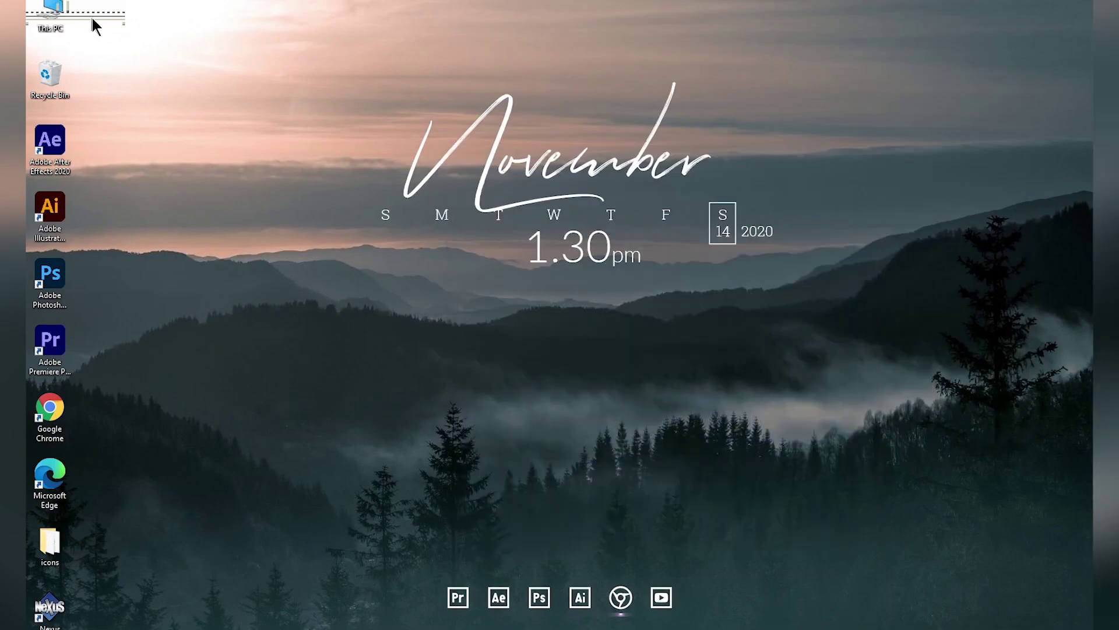
left_click_drag(92, 19, 559, 559)
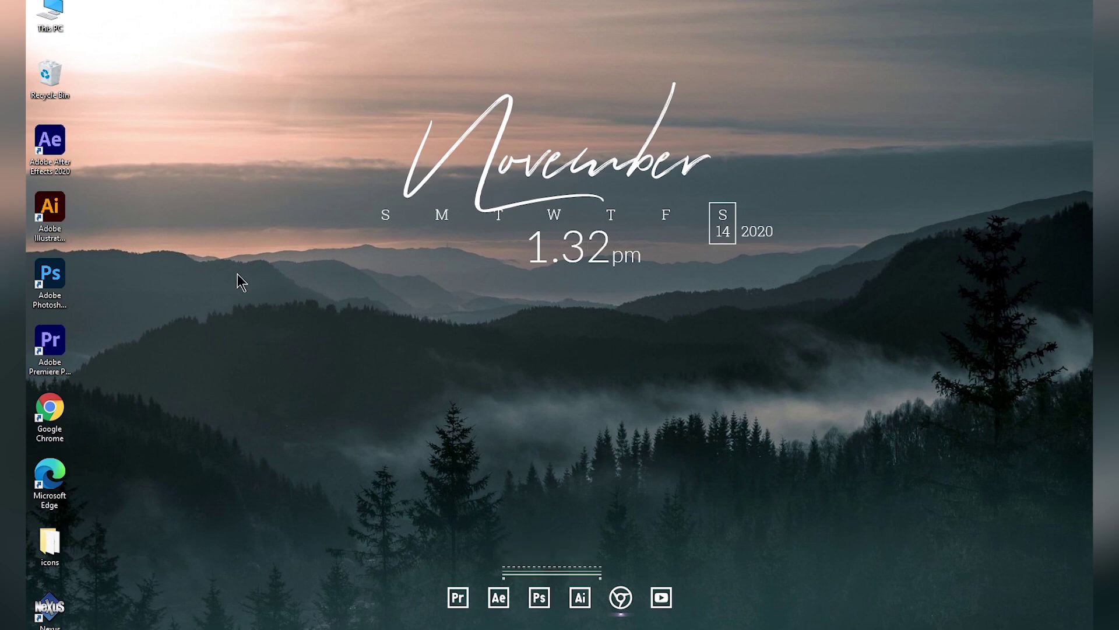
right_click(236, 272)
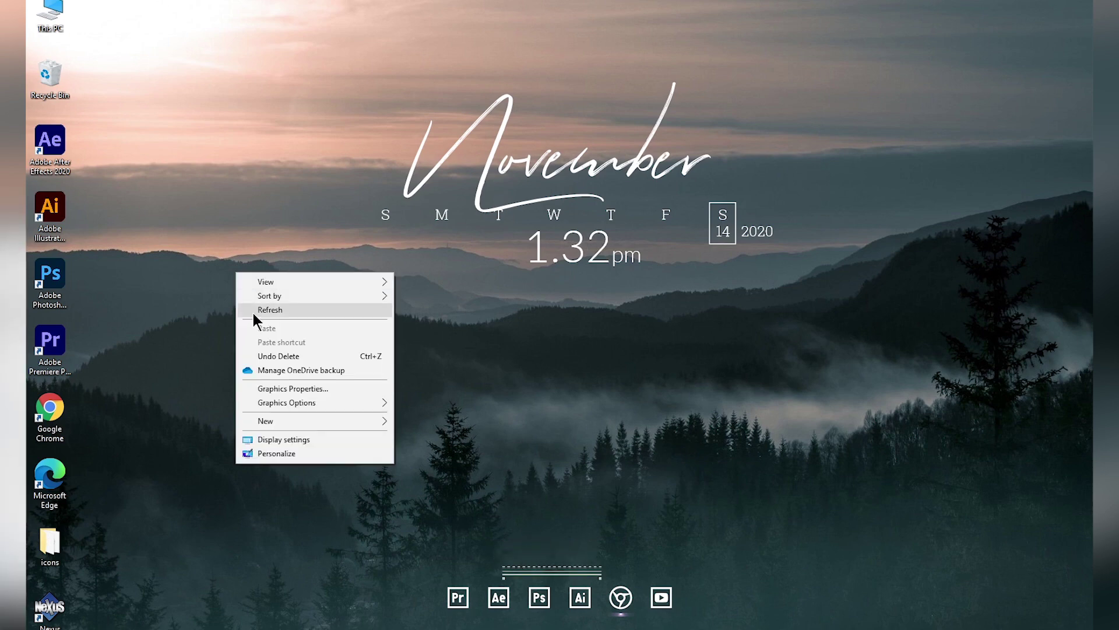
left_click(252, 310)
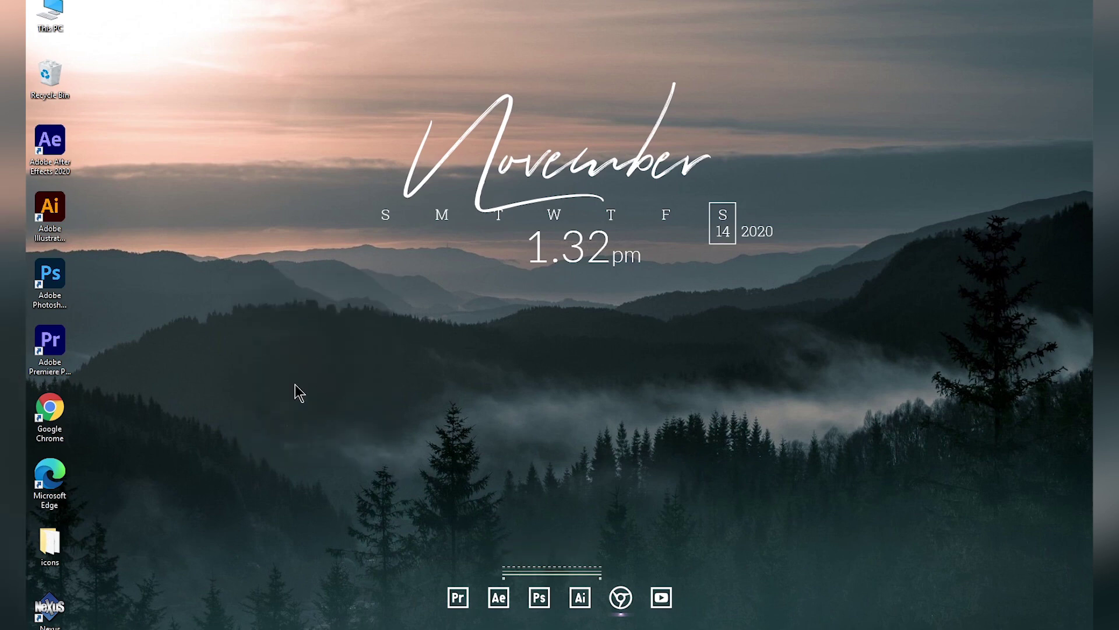
Step: Uncheck Show desktop icons in the desktop View menu so no icons remain
right_click(142, 246)
mouse_move(166, 254)
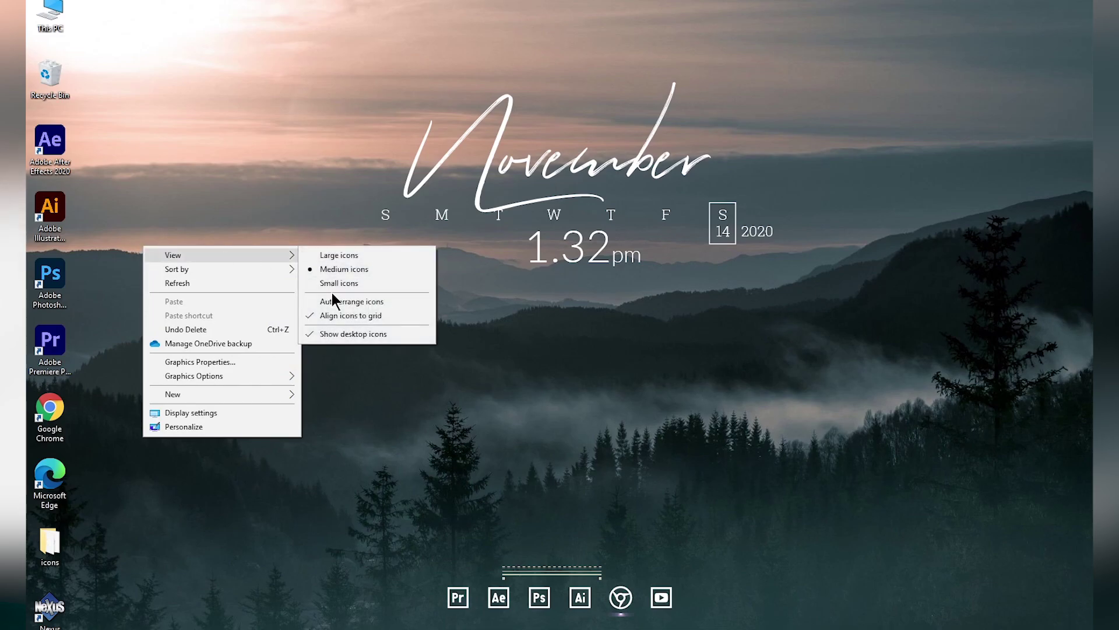
left_click(349, 334)
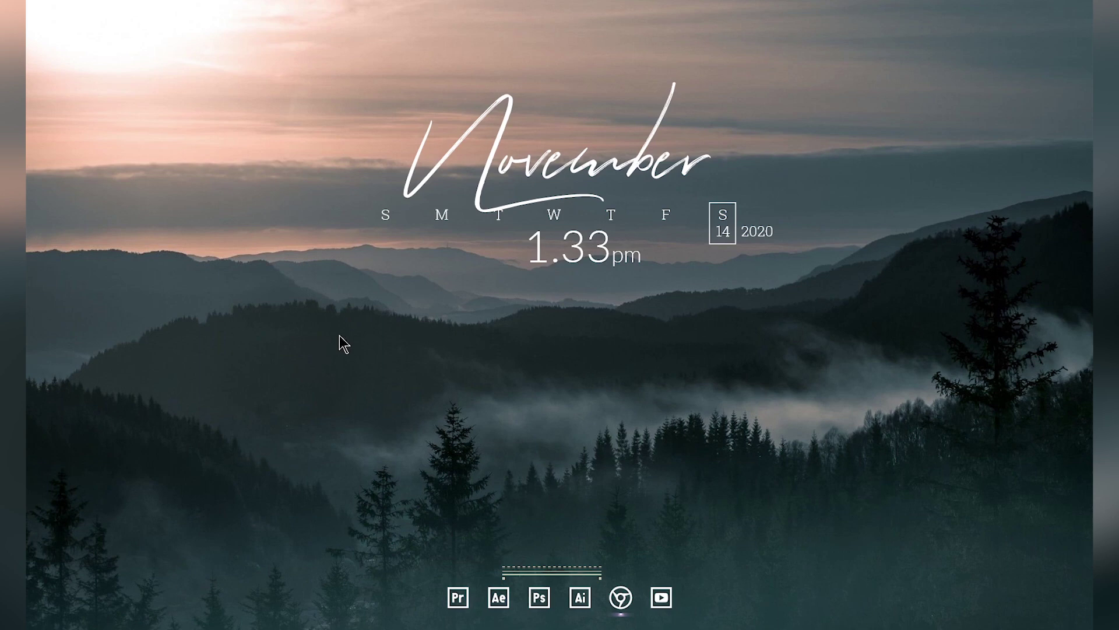
Step: Turn off Draggable for both the Laro\Date and Laro\Time skins
right_click(599, 178)
mouse_move(643, 236)
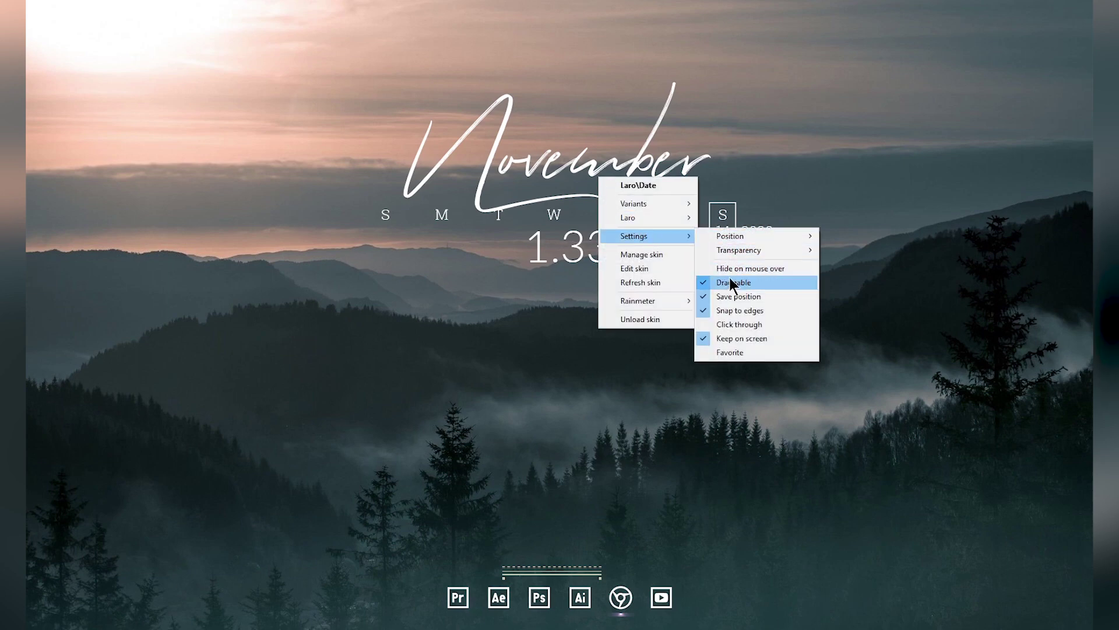
left_click(708, 282)
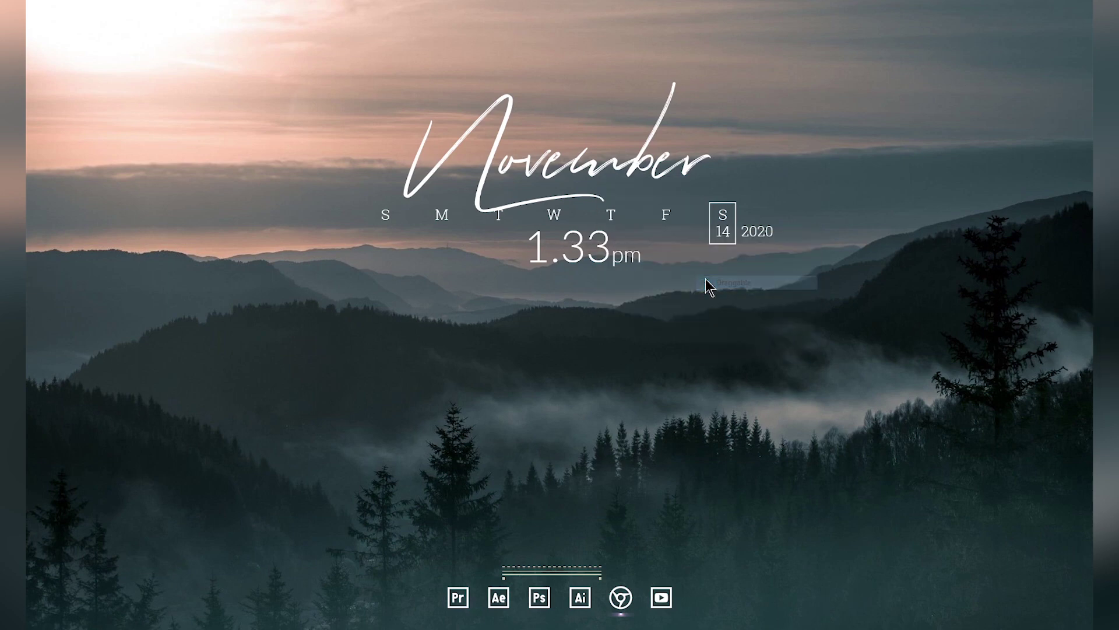
right_click(565, 251)
mouse_move(589, 308)
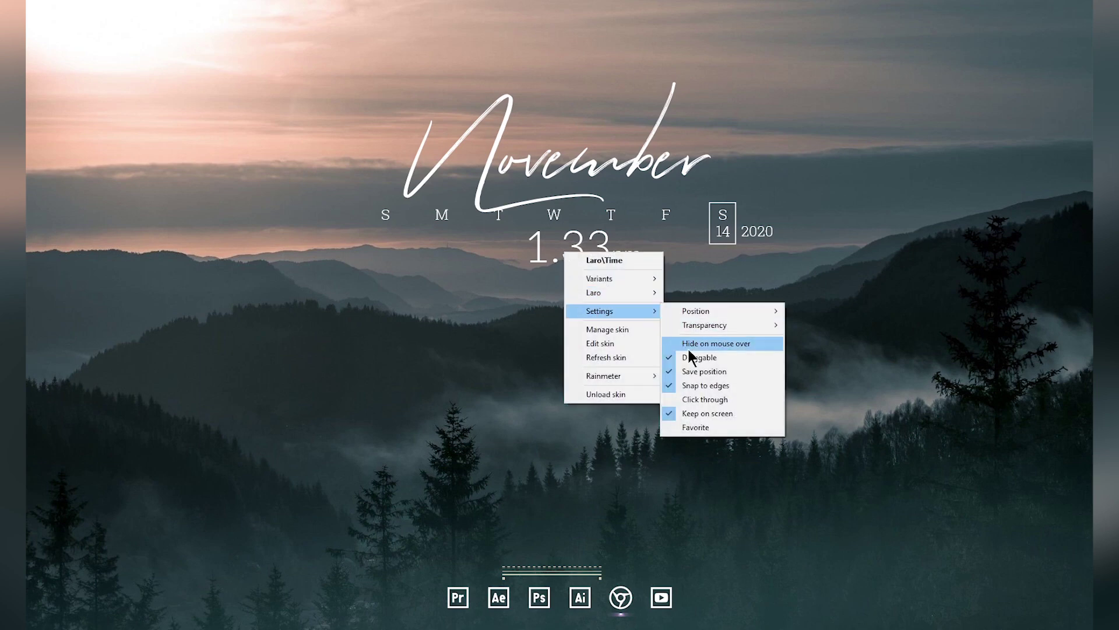
left_click(673, 356)
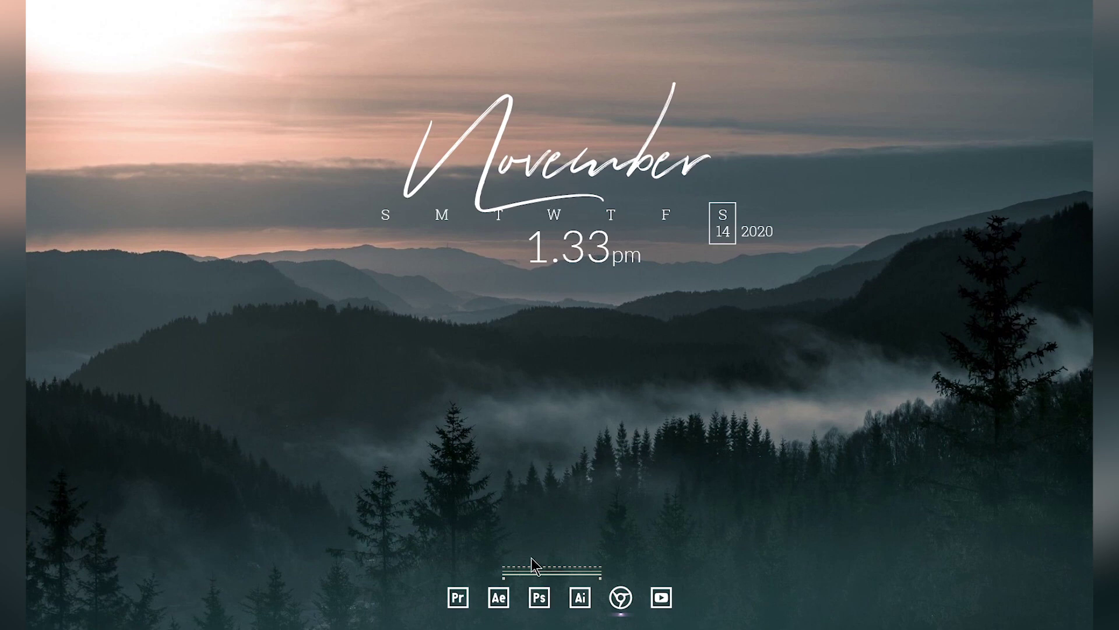
Step: Turn off Draggable for the Nier spectrum visualizer skin
right_click(541, 577)
mouse_move(569, 481)
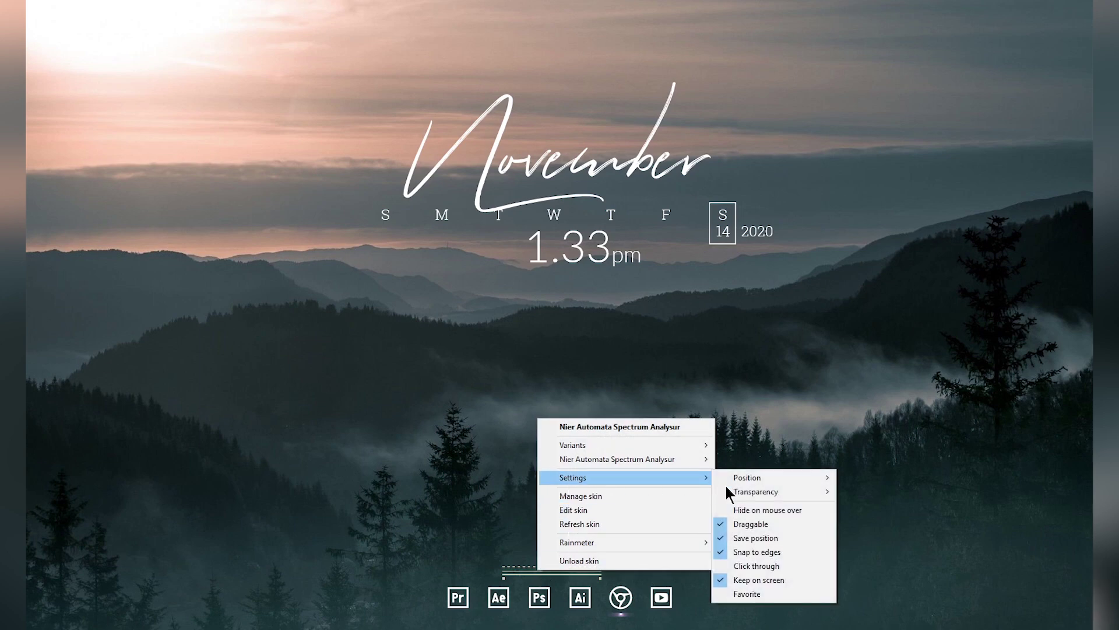
left_click(747, 523)
Step: Refresh the desktop, play Lofi Mallet - Kwon in Groove Music, and minimize the player
right_click(286, 275)
left_click(310, 314)
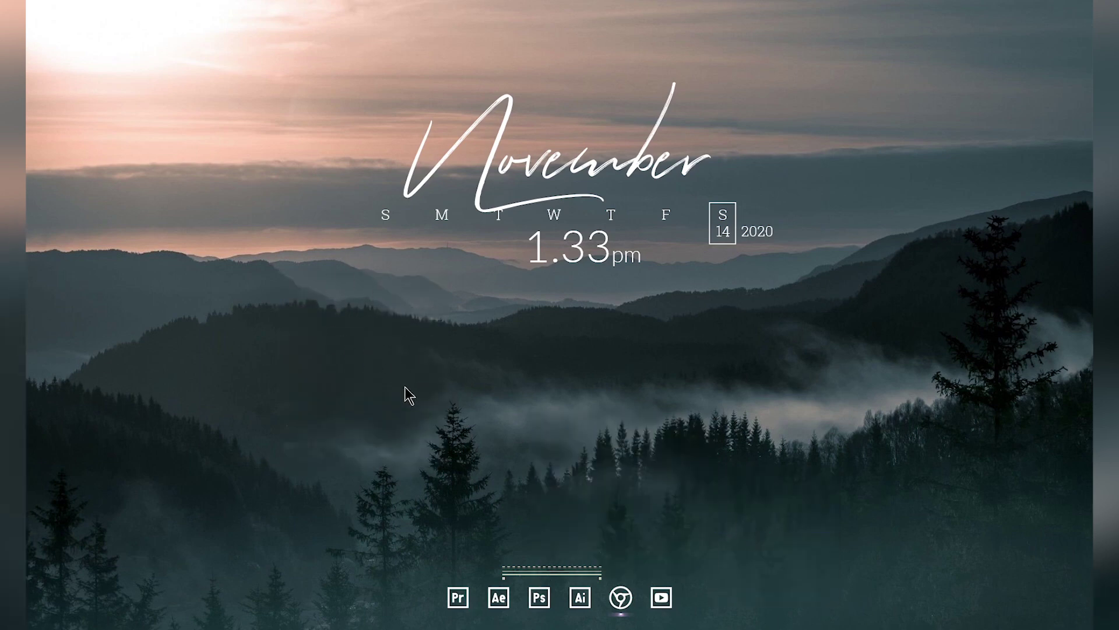
left_click(551, 570)
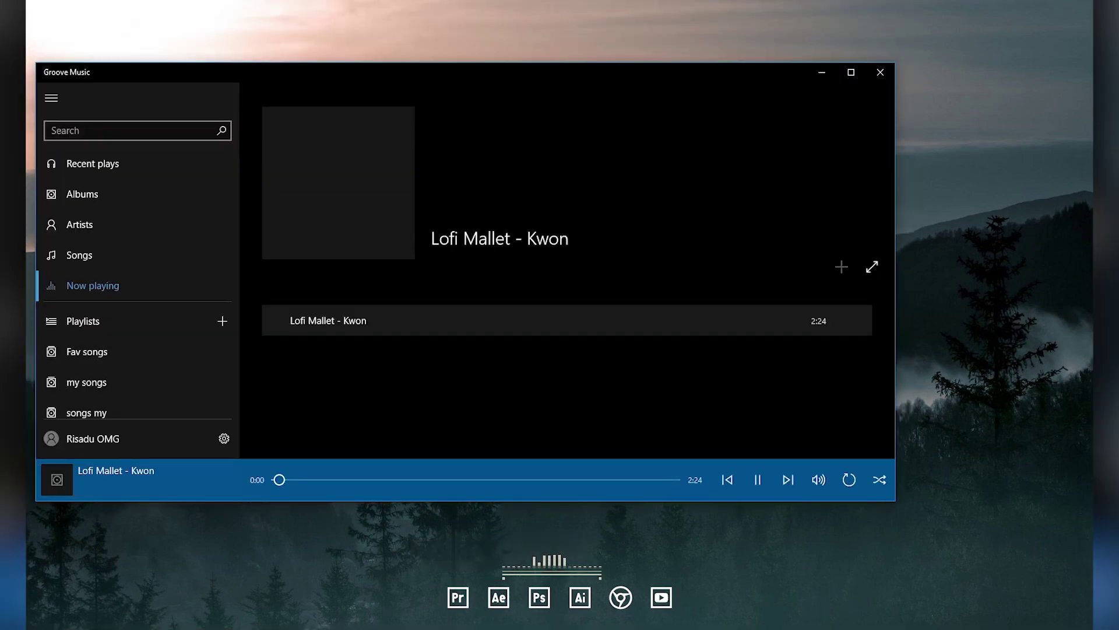
left_click(822, 71)
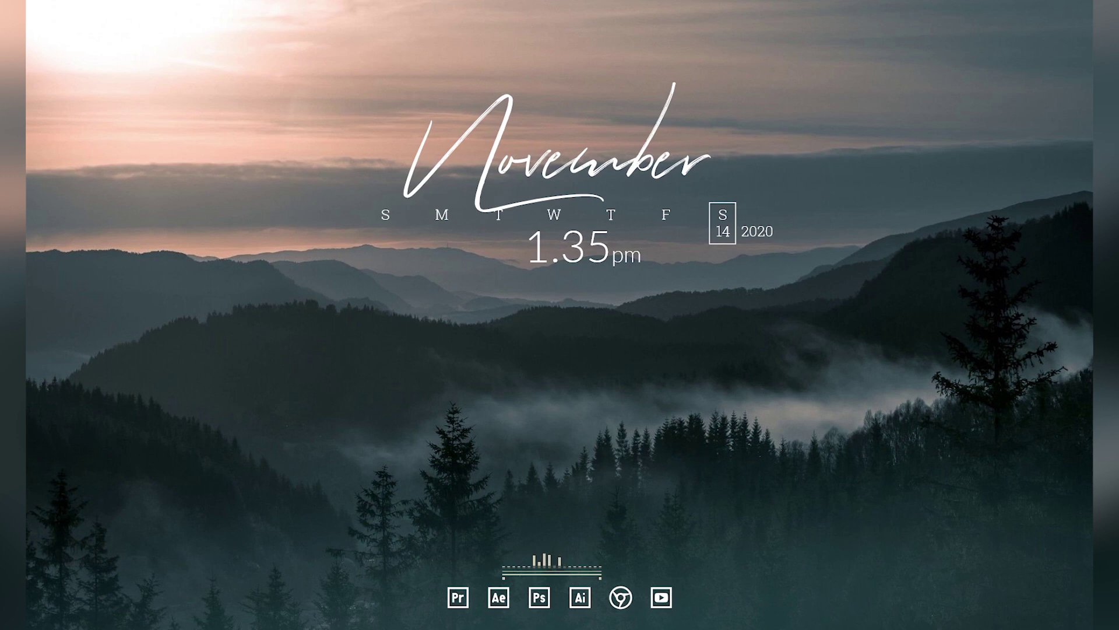